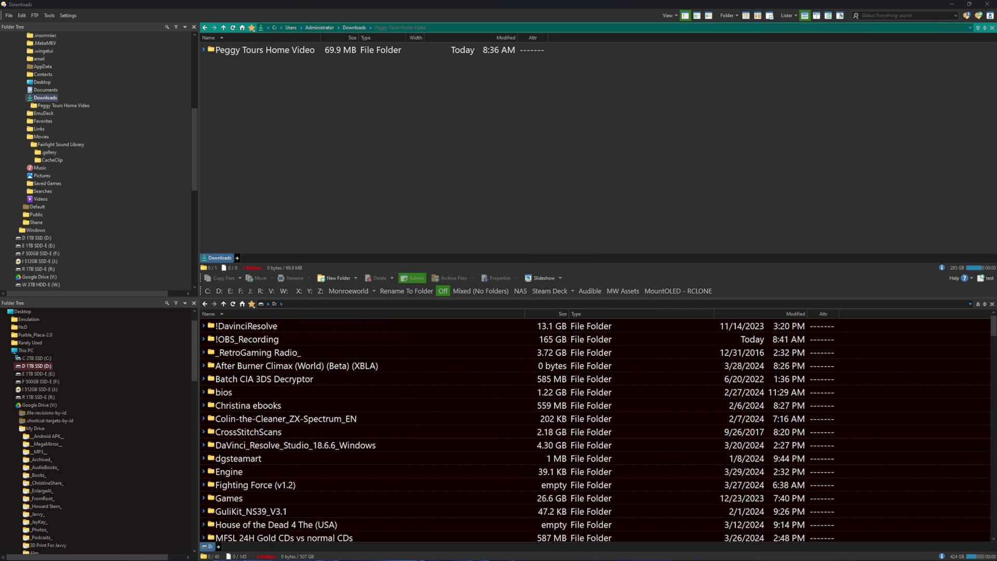
Open the Peggy Tours Home Video folder, return to Downloads, reopen it and select the mp4
click(576, 149)
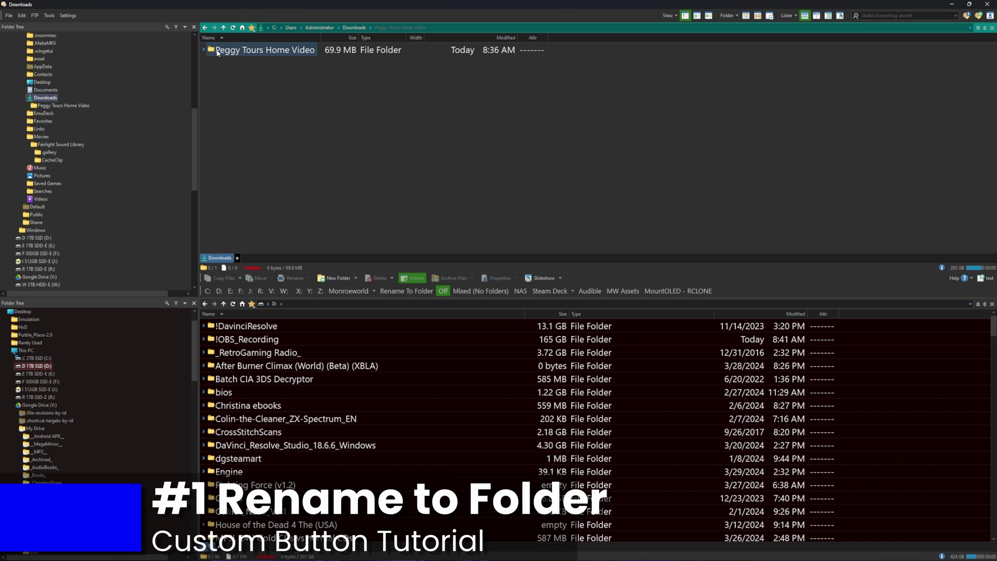
double_click(270, 50)
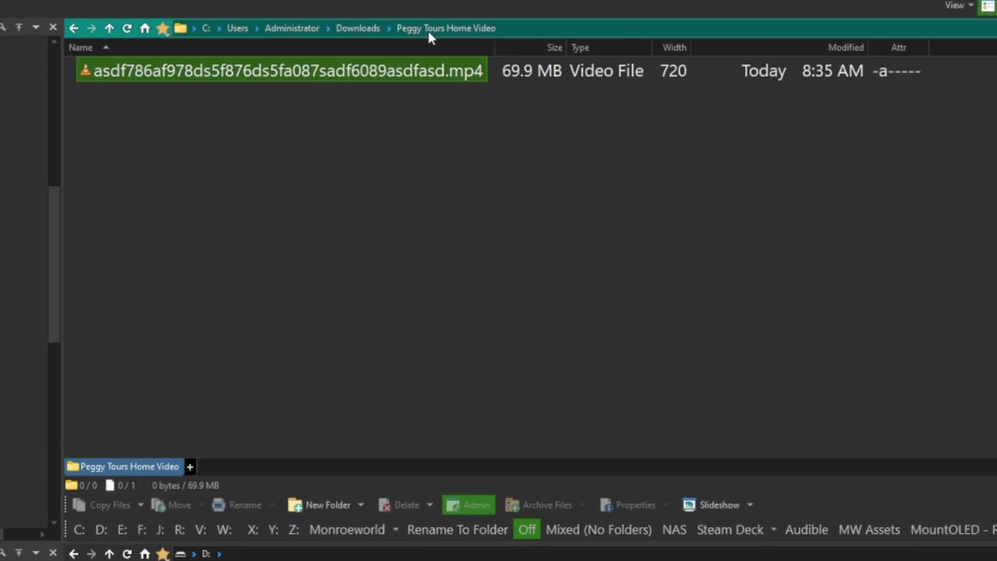
click(358, 28)
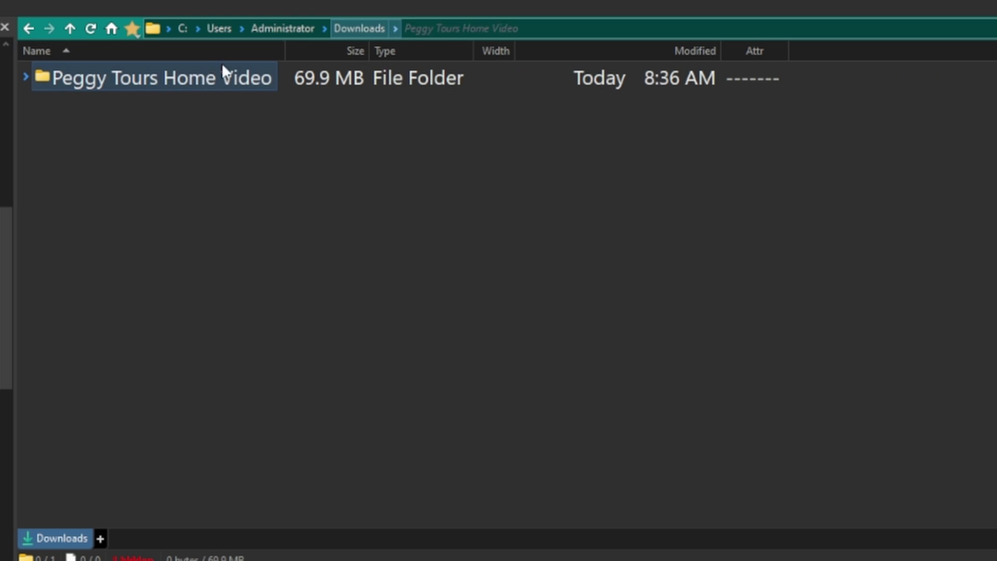
double_click(161, 77)
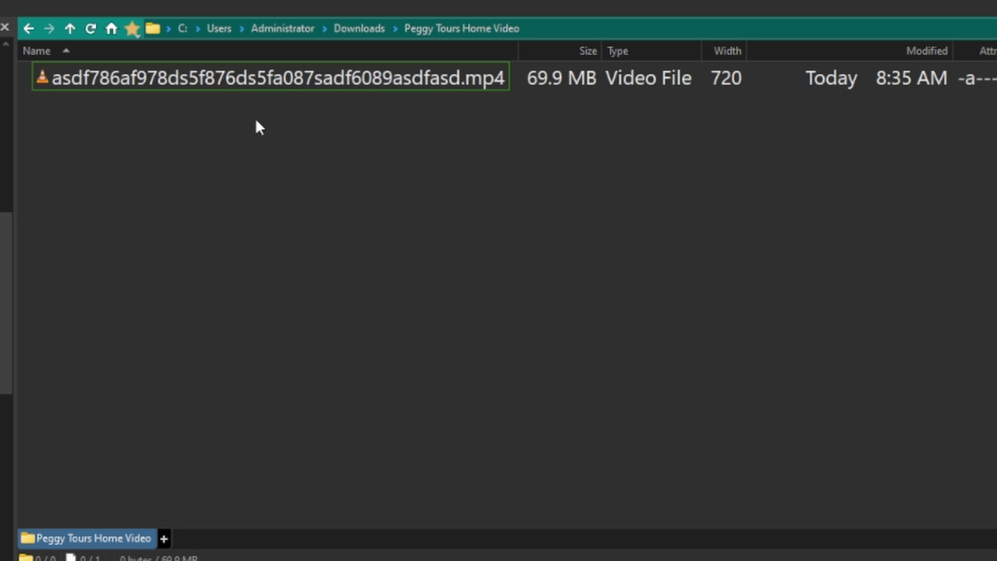
click(413, 82)
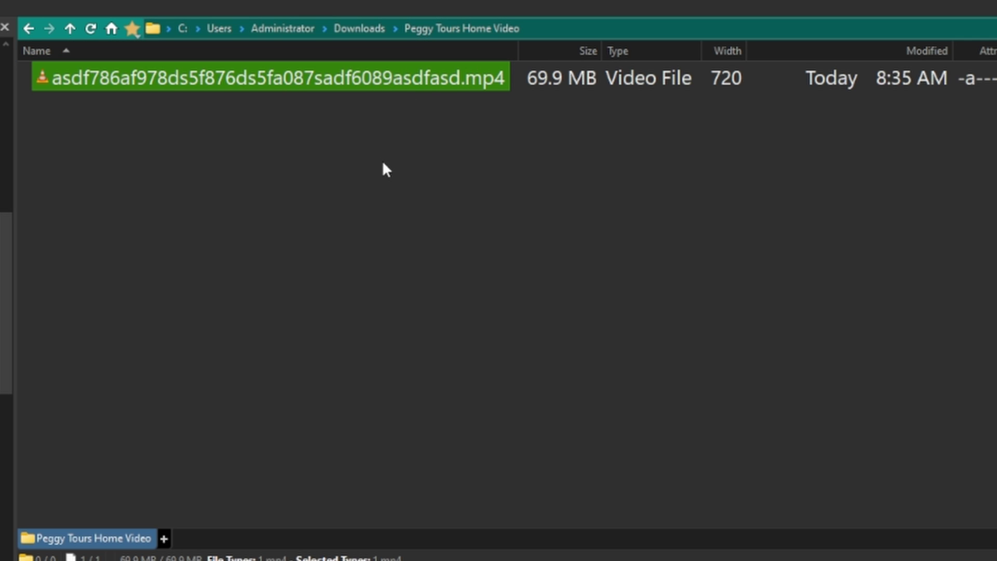
Back in Downloads, select the folder's full name for inline editing, then re-enter the folder
click(356, 28)
click(187, 89)
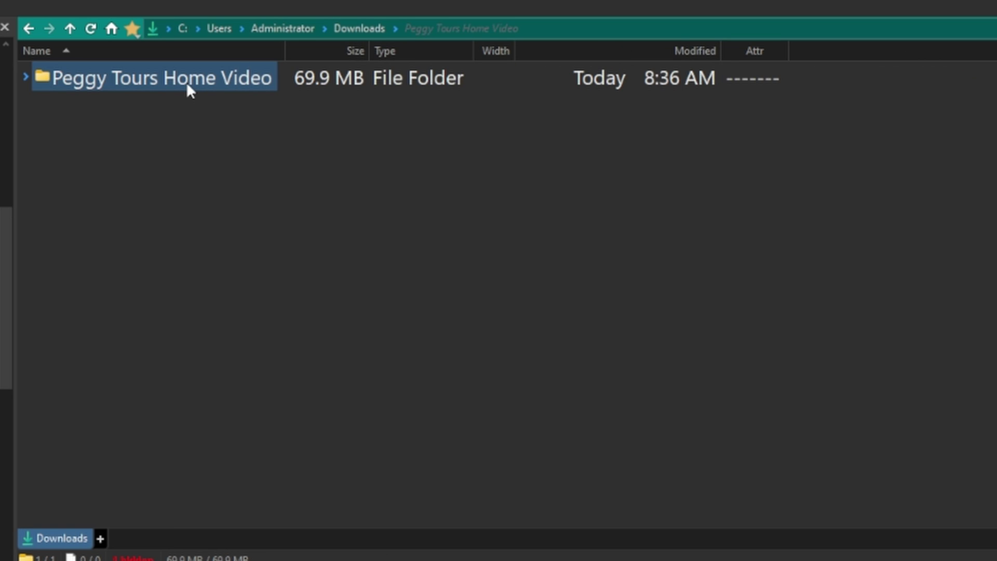
click(216, 83)
drag(272, 81, 78, 81)
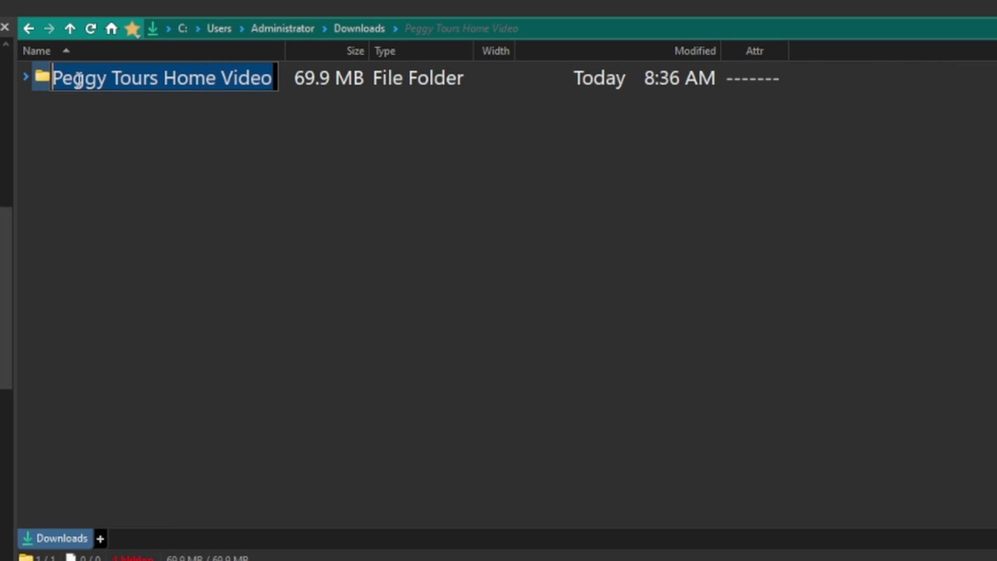
click(454, 28)
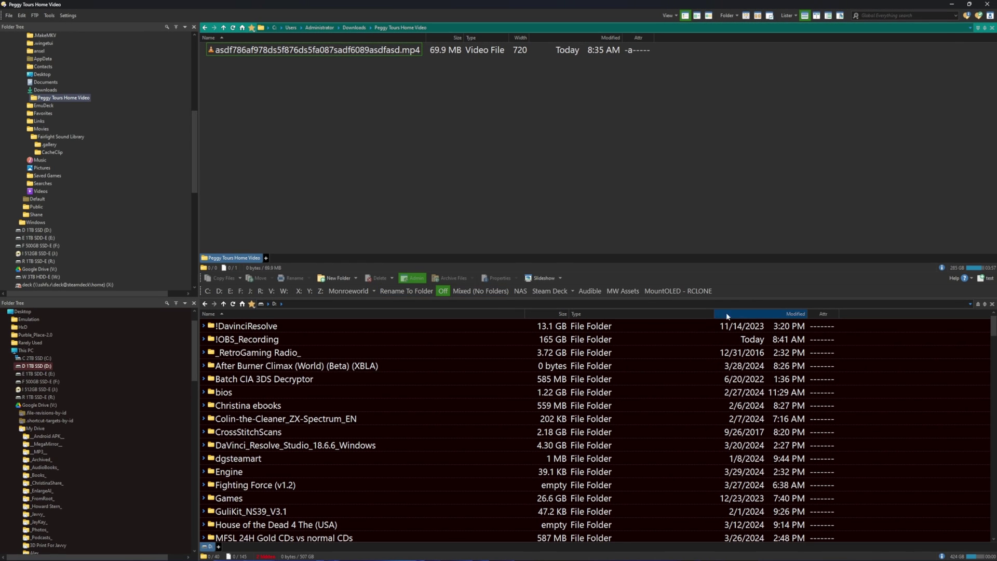
right_click(733, 291)
click(763, 297)
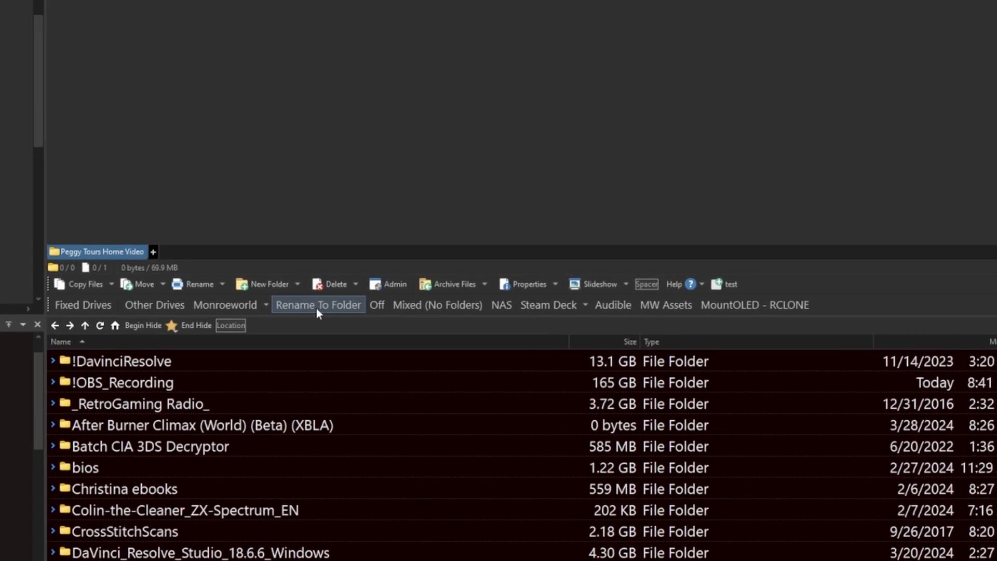
double_click(406, 290)
drag(519, 269, 127, 249)
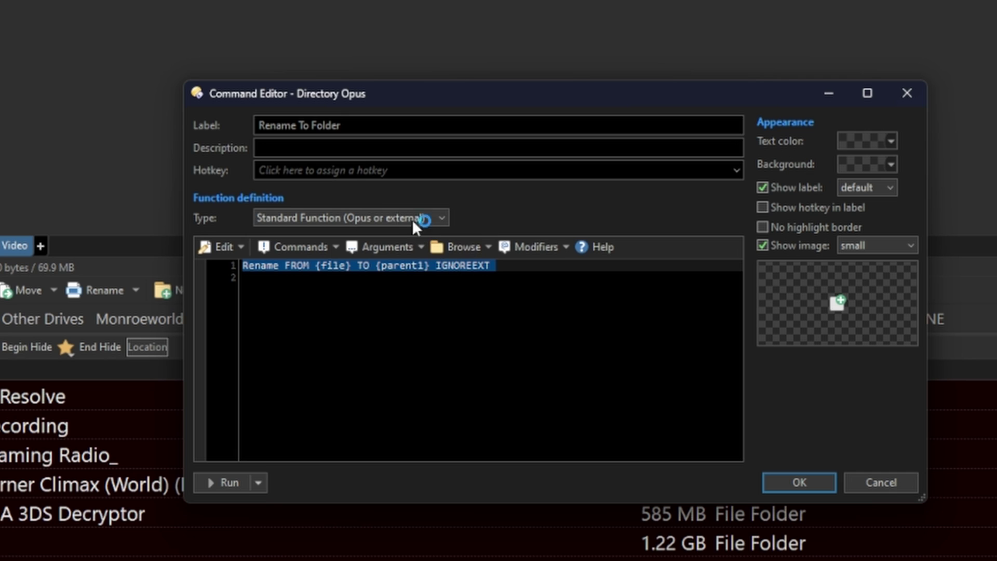
Close the command editor and rename the mp4 to Peggy Tours Home Video.mp4 via Rename To Folder
click(864, 484)
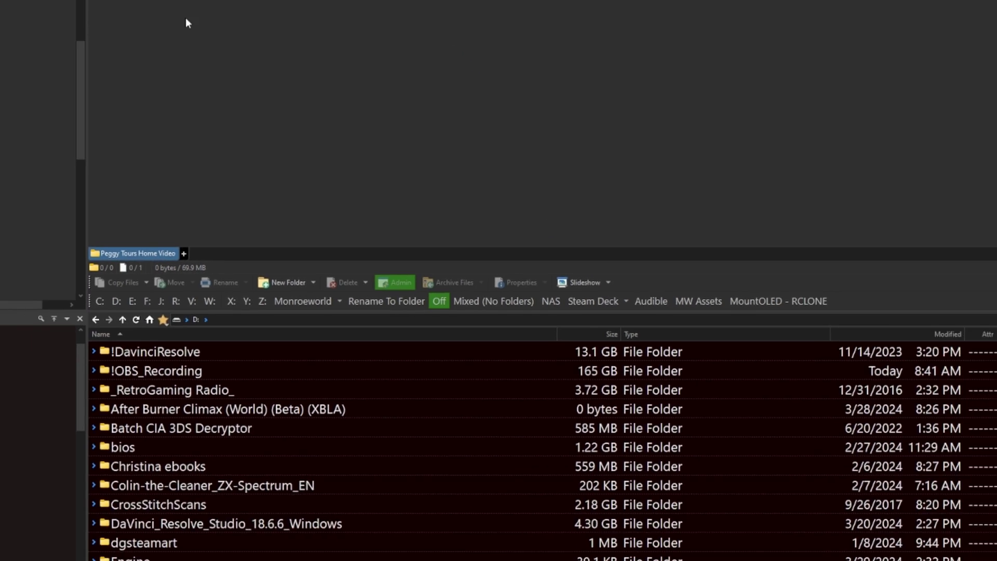
click(274, 50)
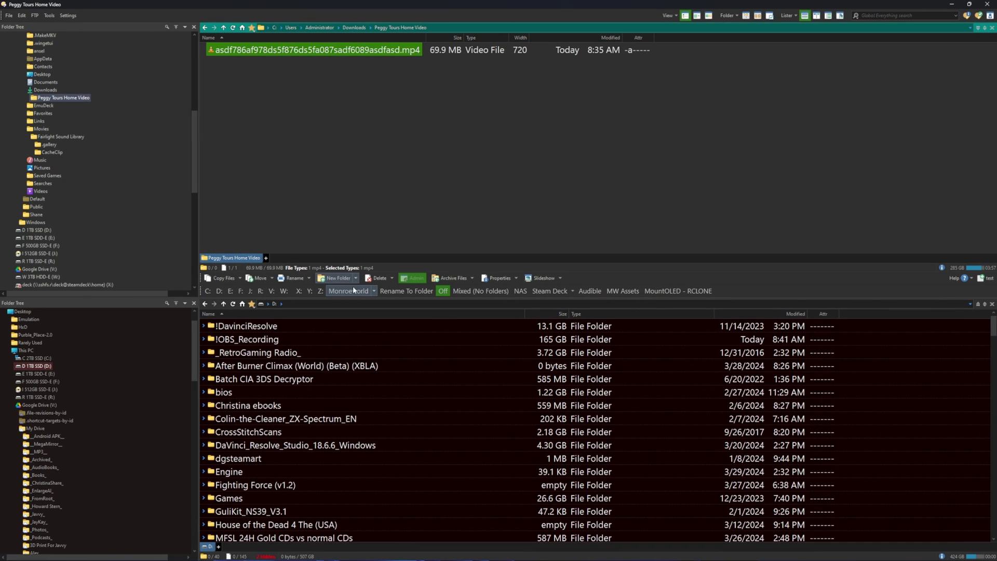
click(413, 291)
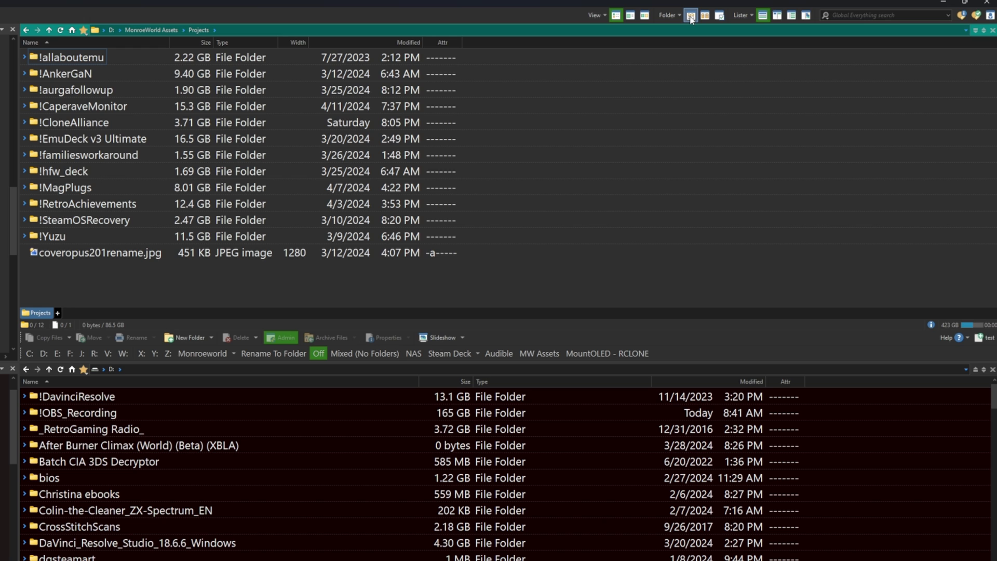
Switch Projects to the Mixed (No Folders) flat view and scroll through the files
click(691, 19)
click(706, 58)
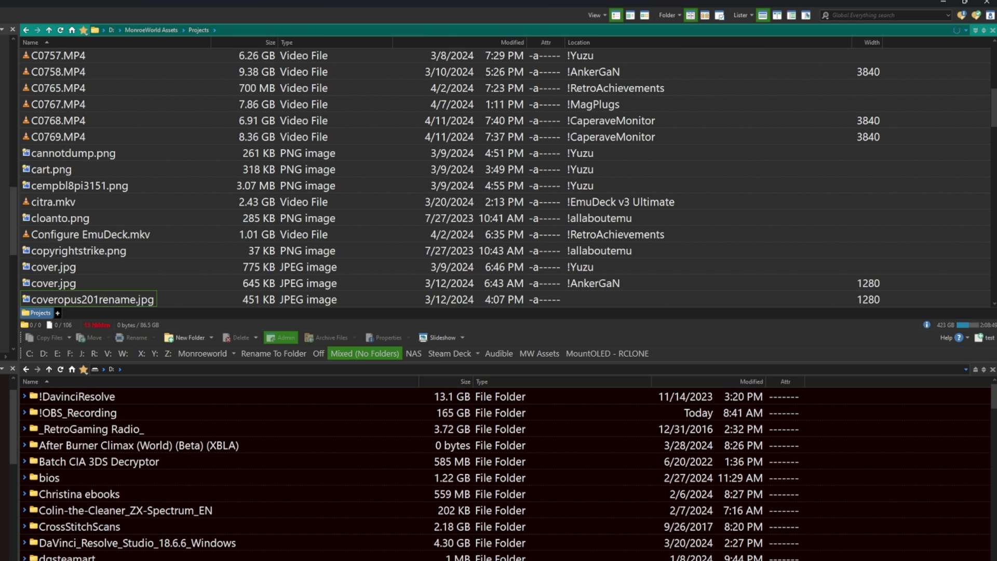
scroll(145, 156, up, 6)
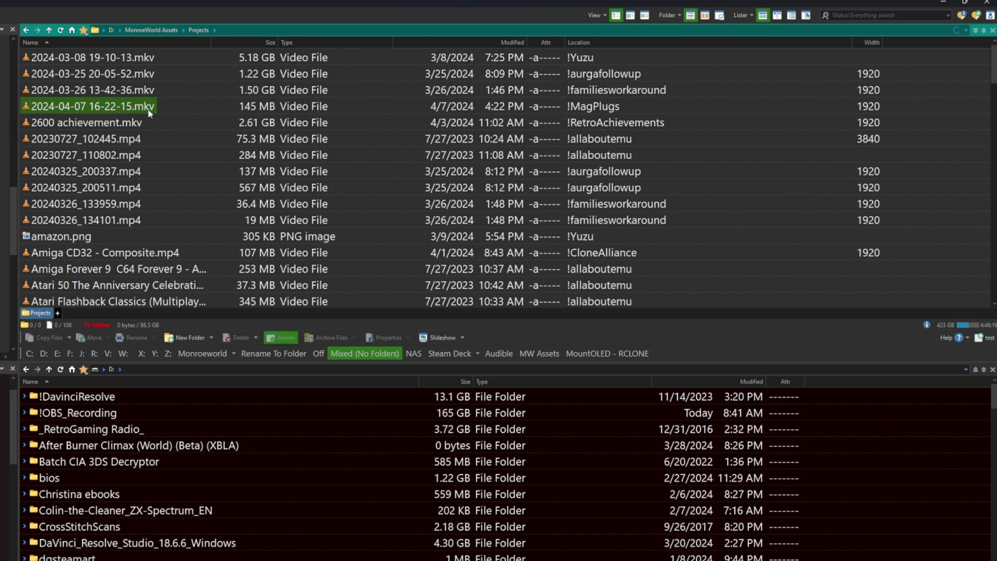
scroll(145, 156, down, 10)
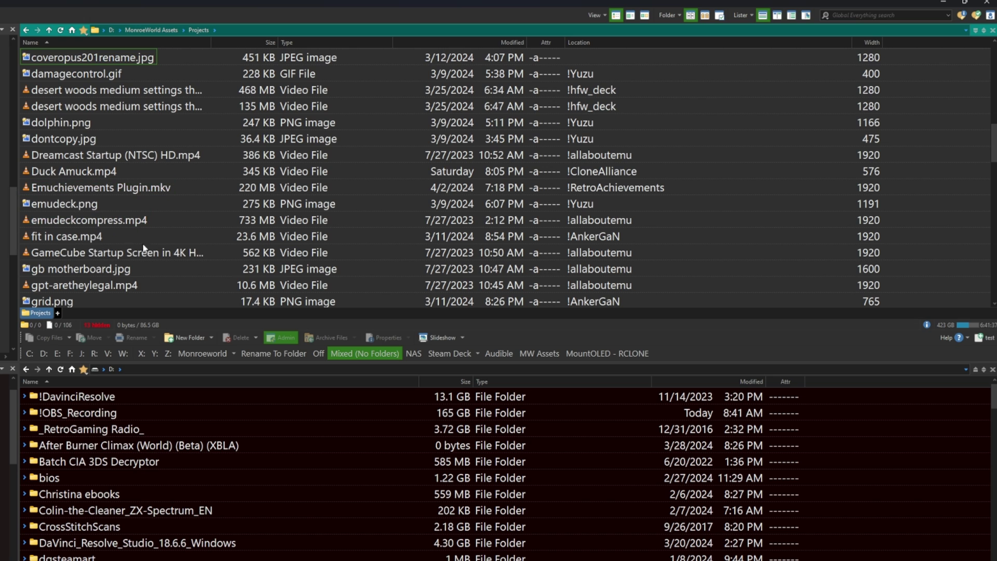
scroll(143, 245, down, 3)
scroll(191, 104, up, 13)
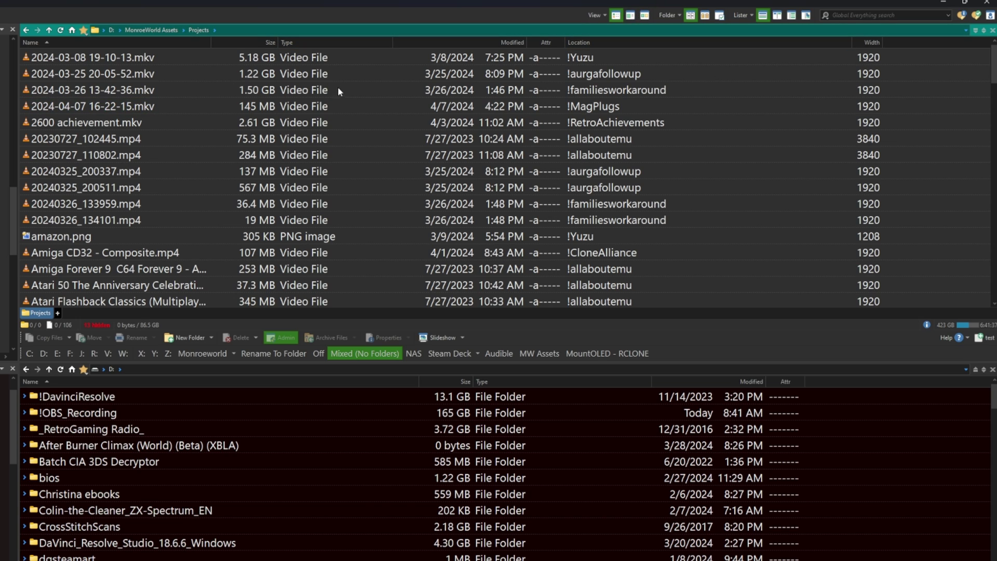
Group the flat list by first letter of name and collapse all the letter groups
right_click(64, 42)
mouse_move(111, 62)
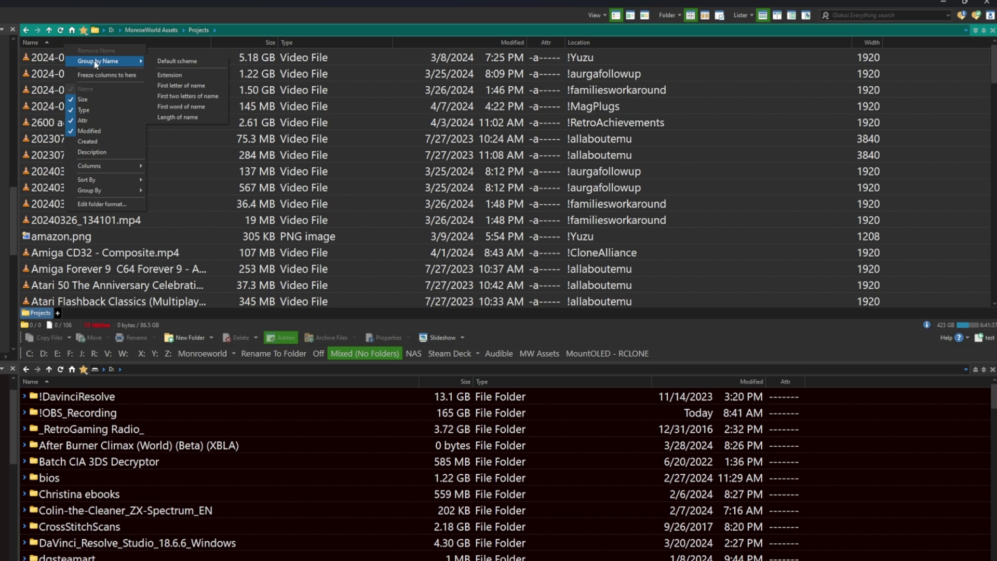
click(199, 87)
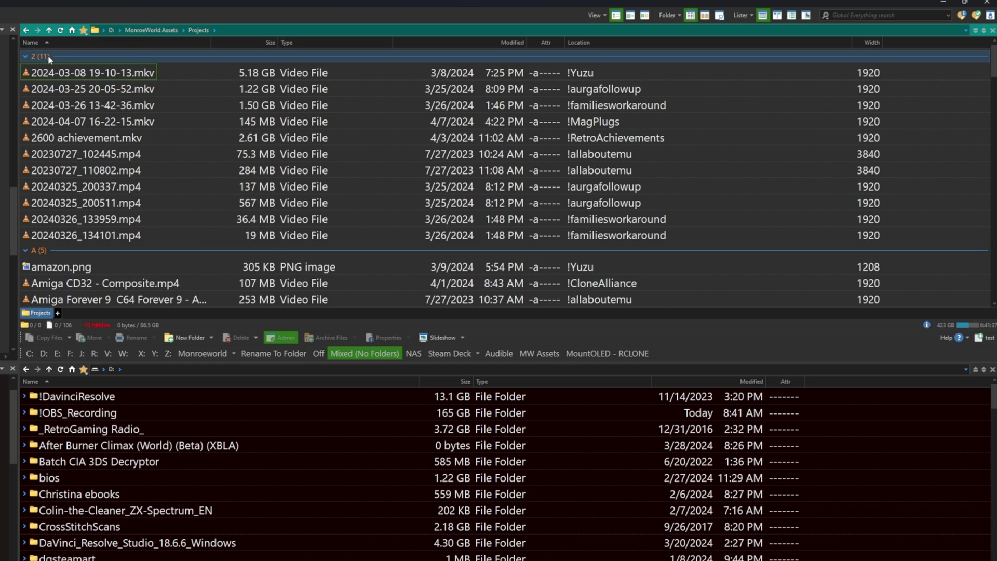
right_click(26, 58)
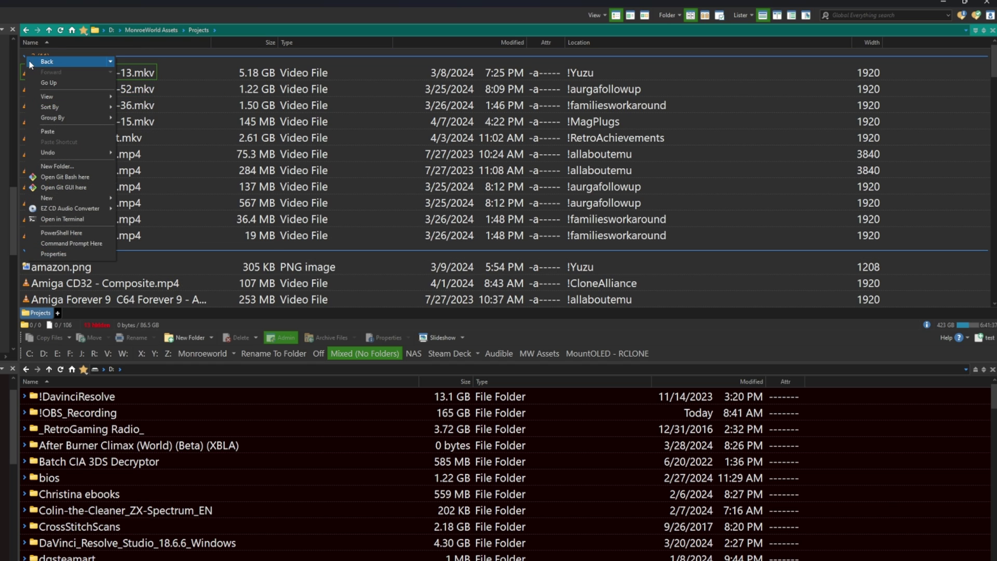
right_click(22, 55)
right_click(23, 58)
right_click(24, 57)
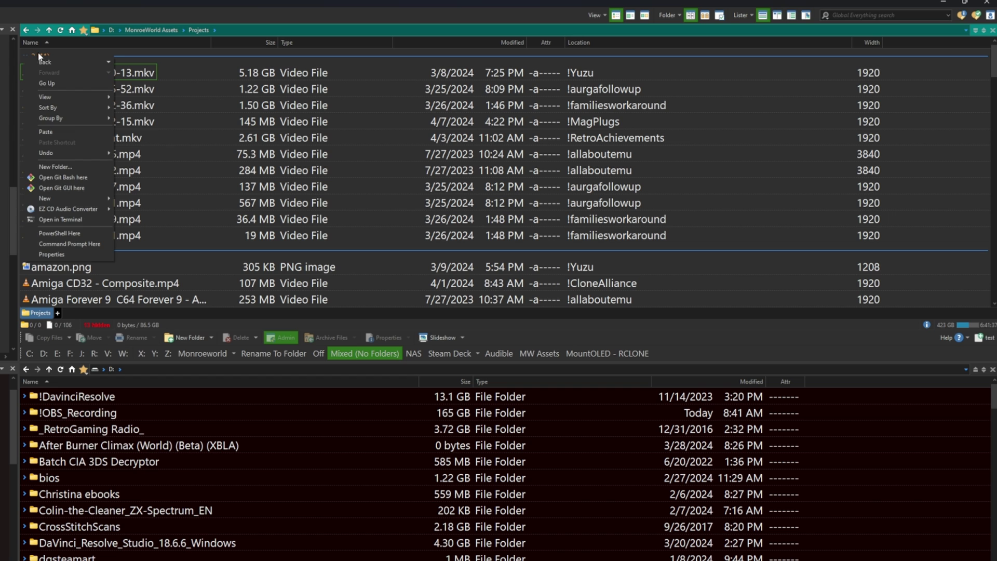
right_click(35, 52)
click(79, 87)
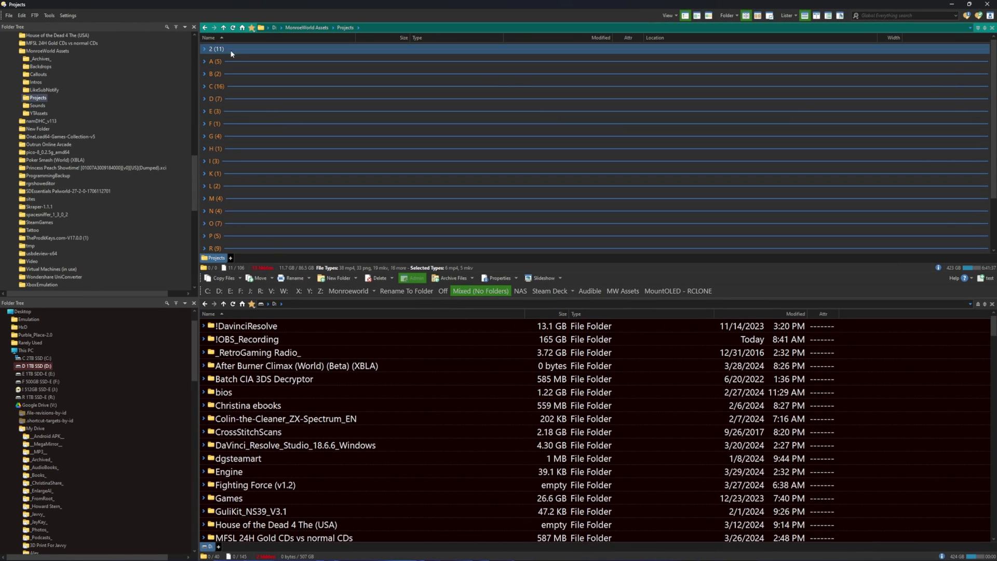
Expand and collapse the 2, A, B and F groups, selecting all eleven files in 2
click(204, 48)
click(204, 49)
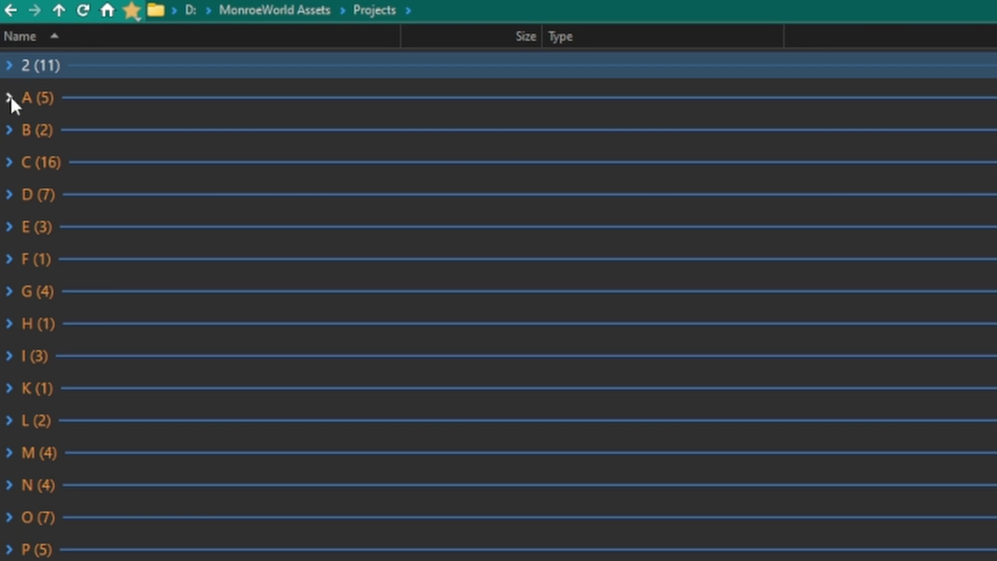
click(204, 61)
click(8, 97)
click(7, 130)
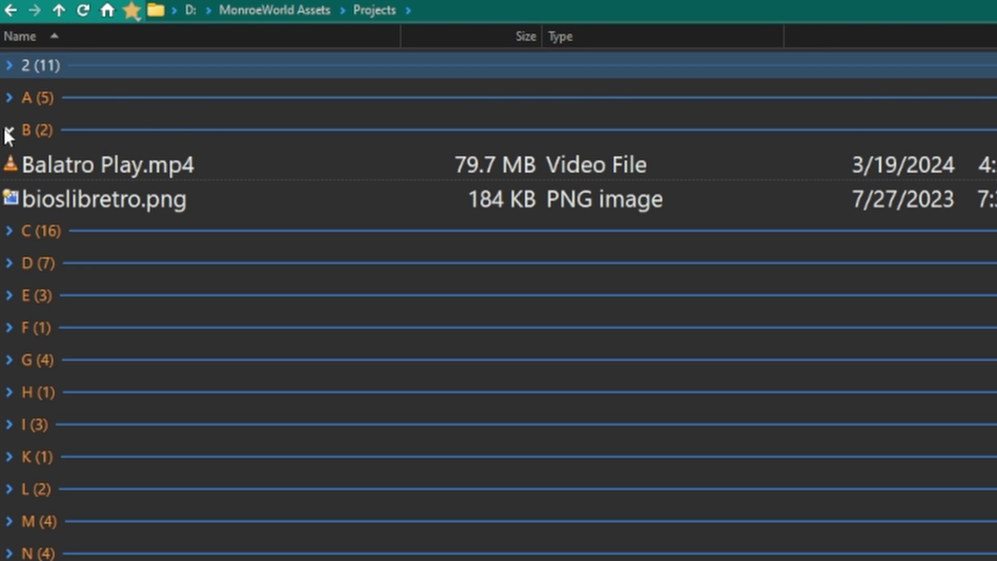
click(4, 130)
click(7, 258)
click(7, 258)
key(ctrl+a)
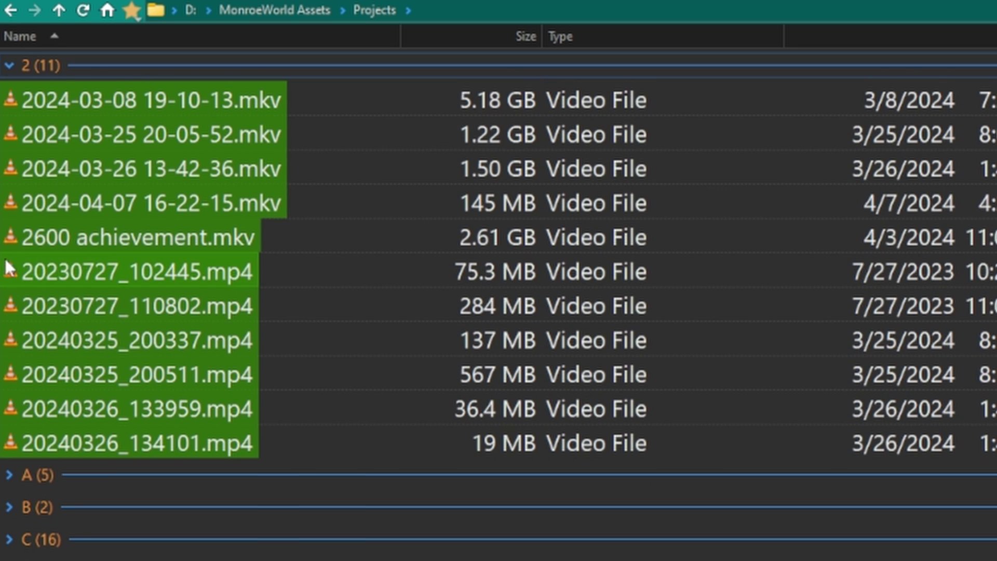
click(15, 62)
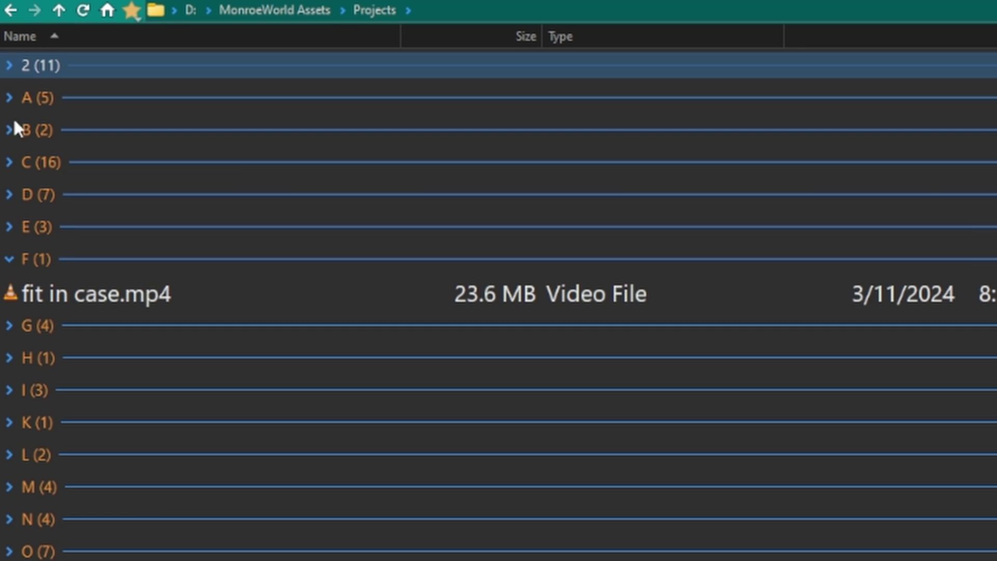
click(14, 263)
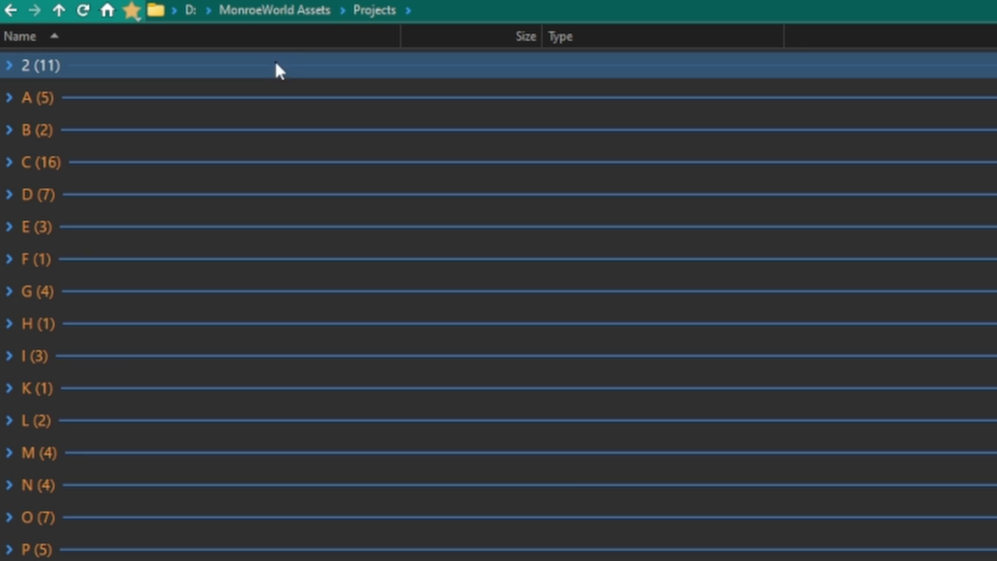
right_click(305, 39)
Turn off the letter grouping, sort the list by size, and stop grouping by size
click(354, 93)
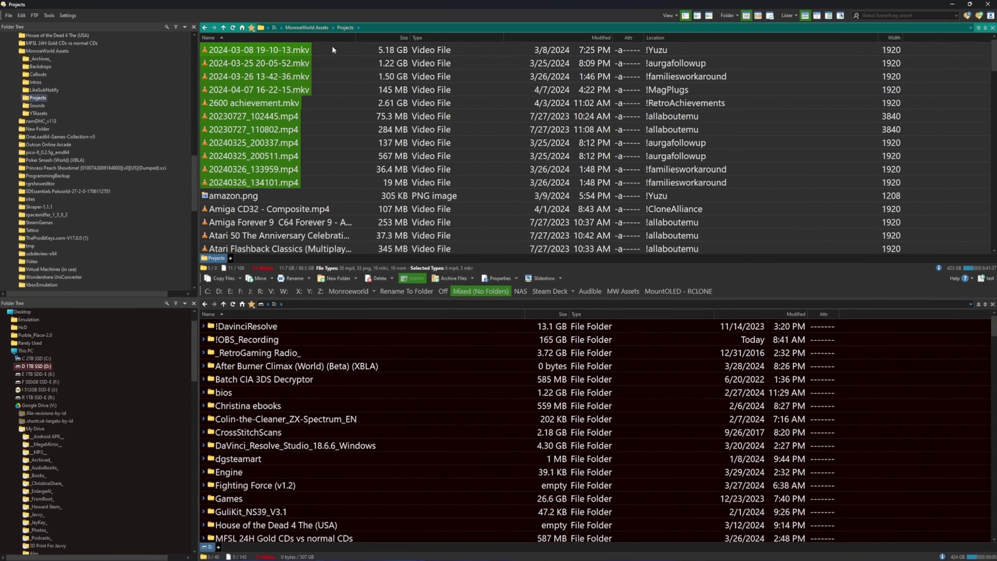
click(379, 35)
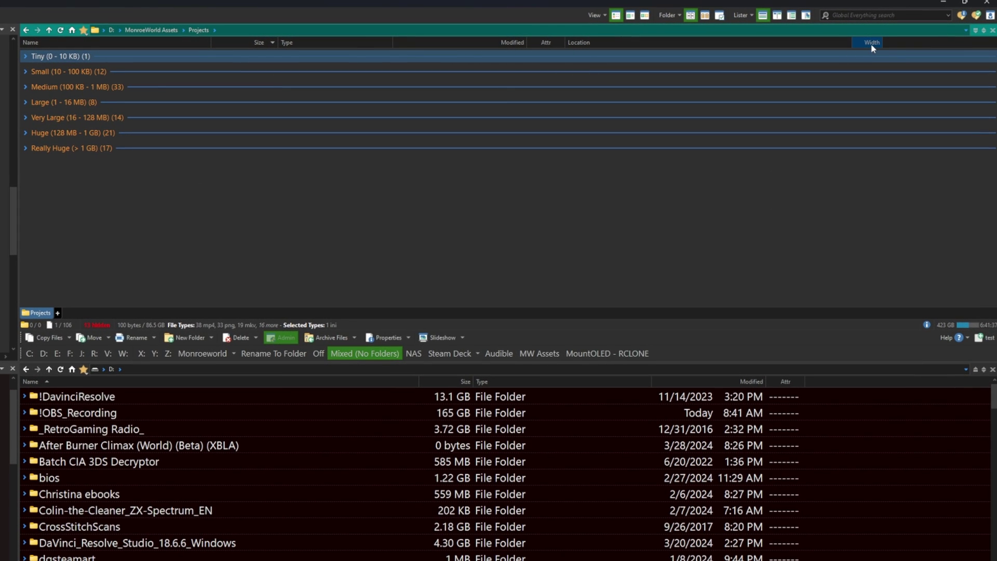
right_click(813, 42)
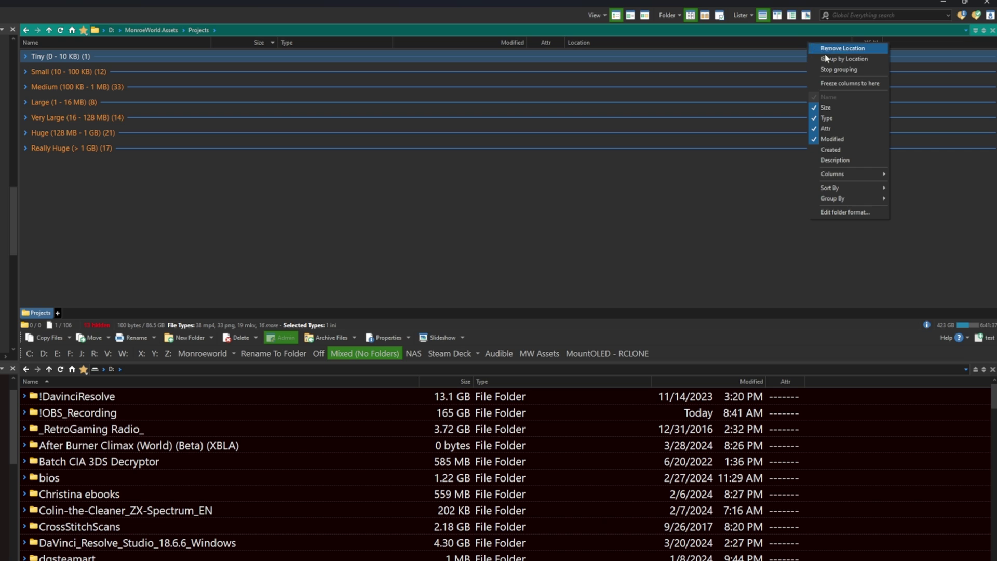
click(827, 70)
Group the Projects files by image width and collapse every width group
right_click(878, 47)
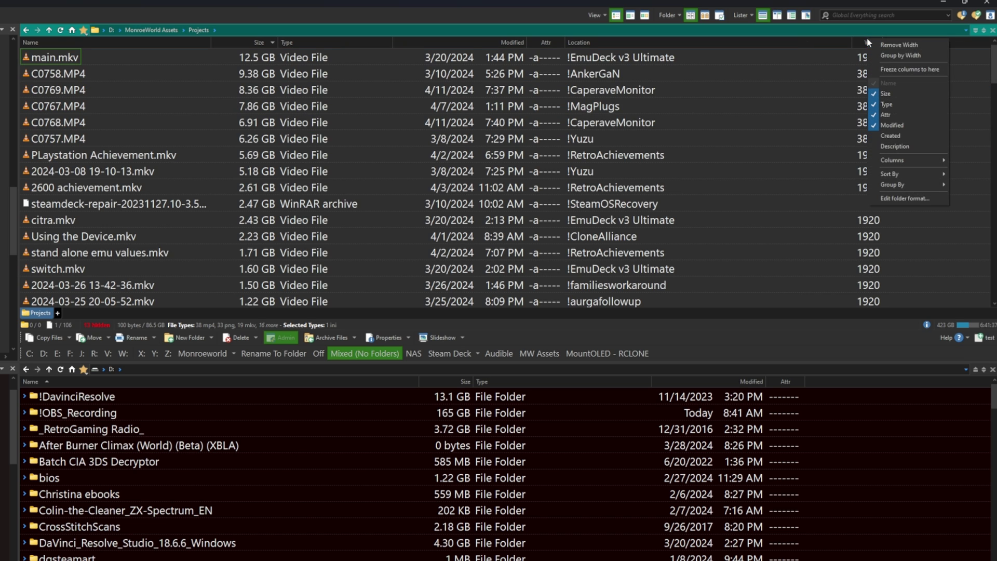
click(892, 57)
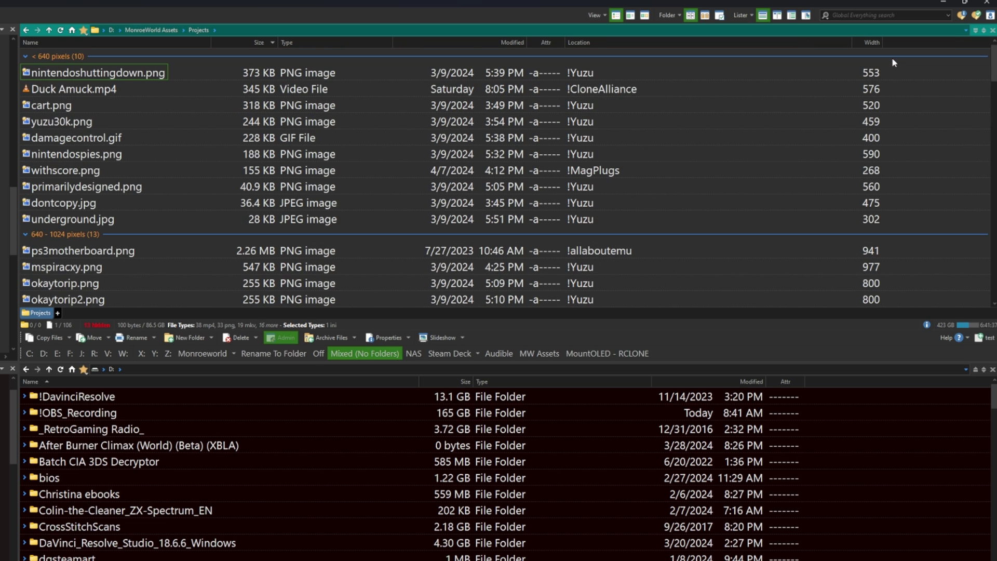
right_click(49, 57)
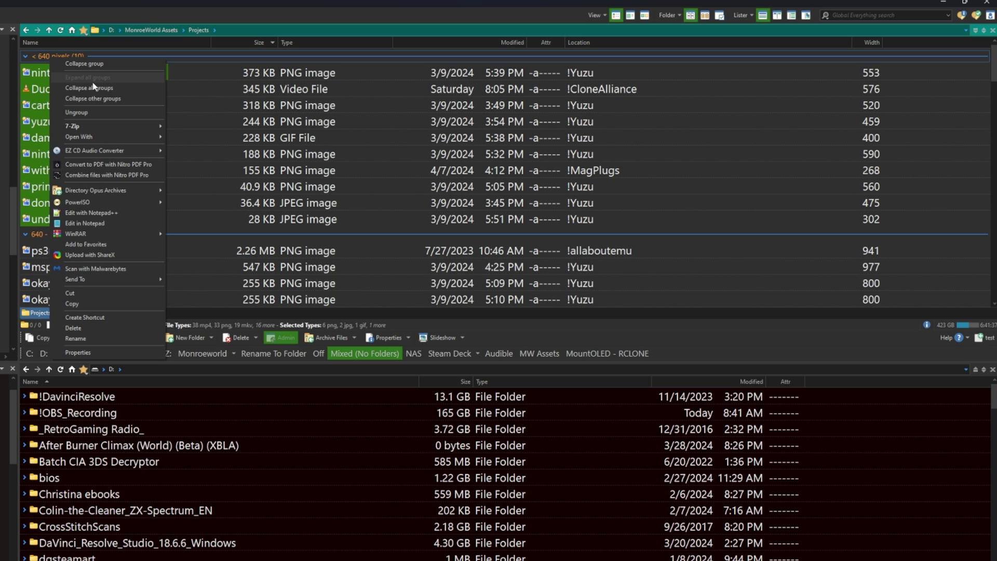
click(114, 88)
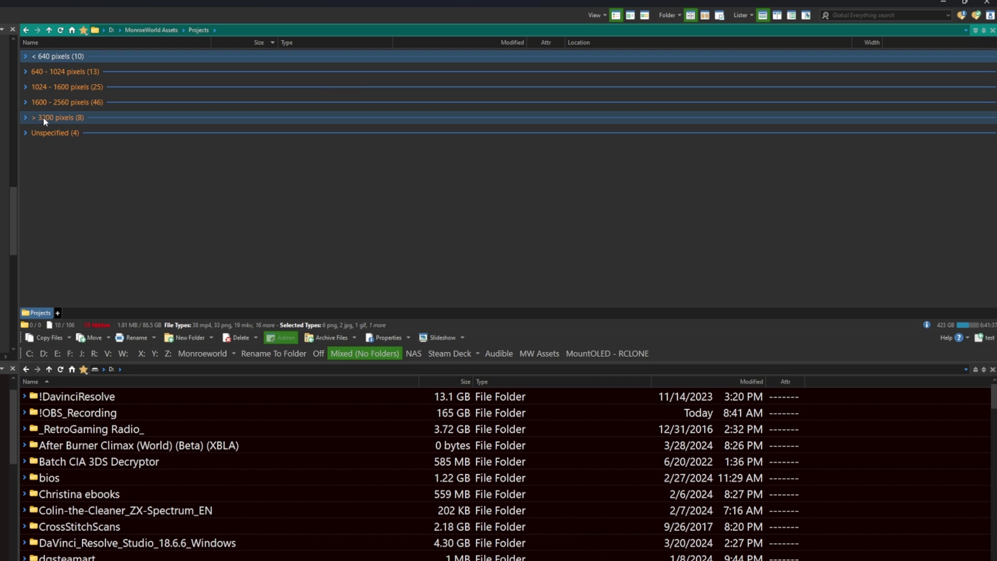
Expand and collapse the > 3200, 1600 - 2560 and 1024 - 1600 pixel groups
click(30, 120)
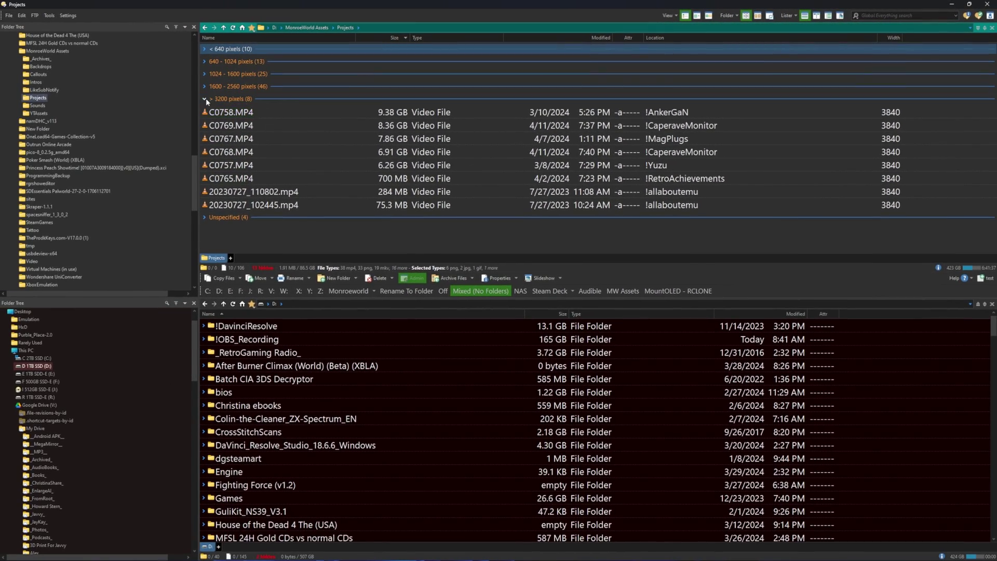
click(26, 117)
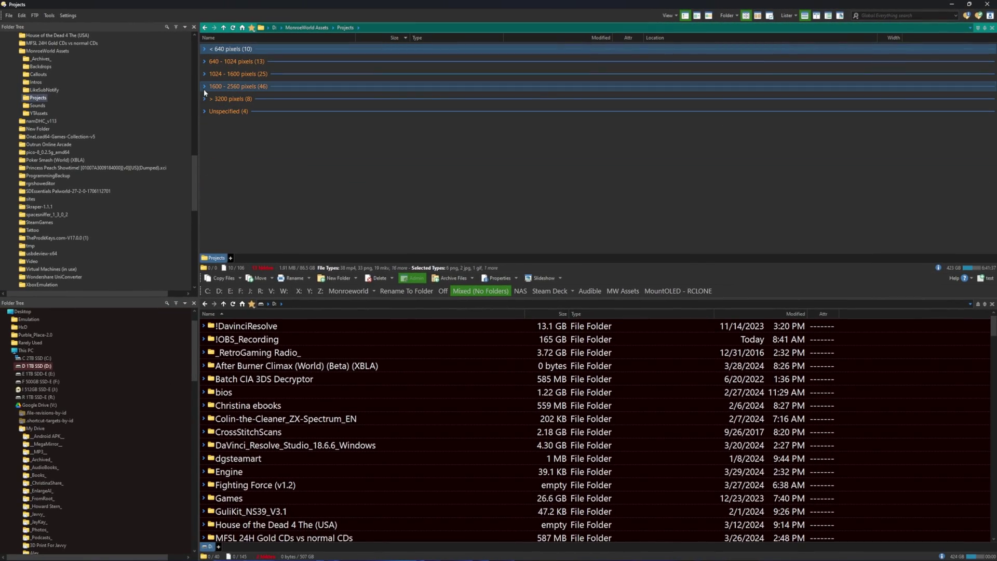
click(204, 87)
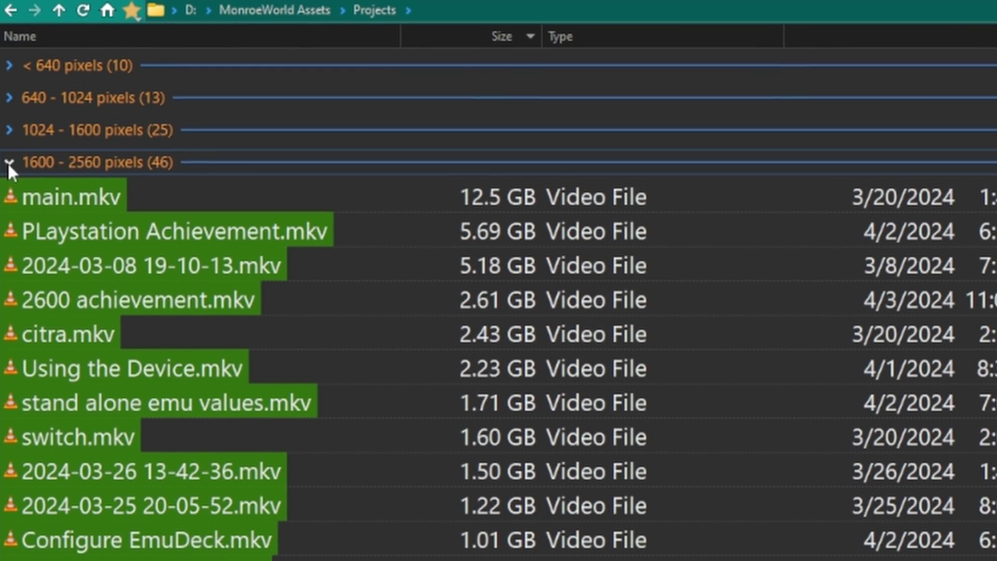
click(9, 163)
click(8, 133)
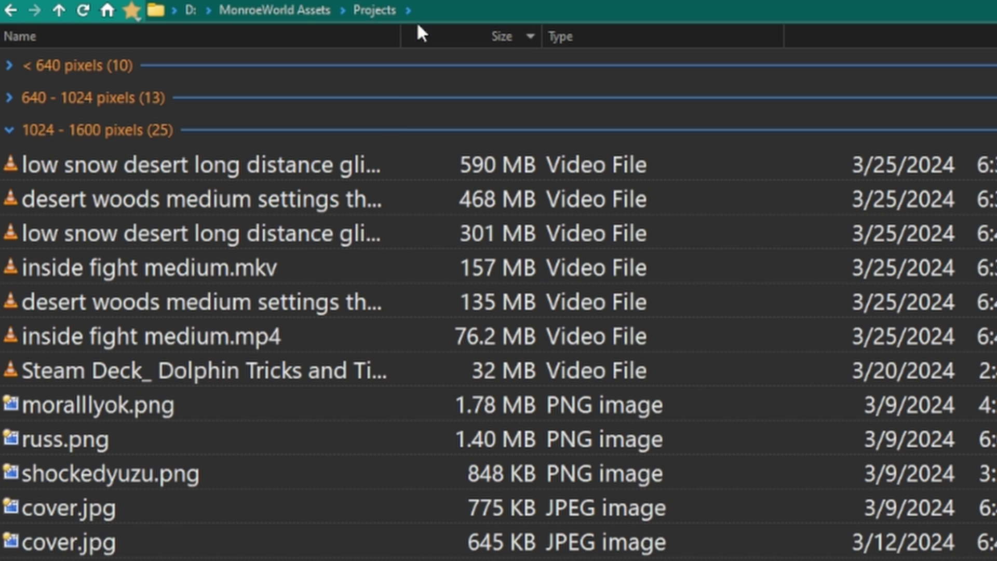
drag(400, 30, 703, 31)
scroll(252, 372, down, 4)
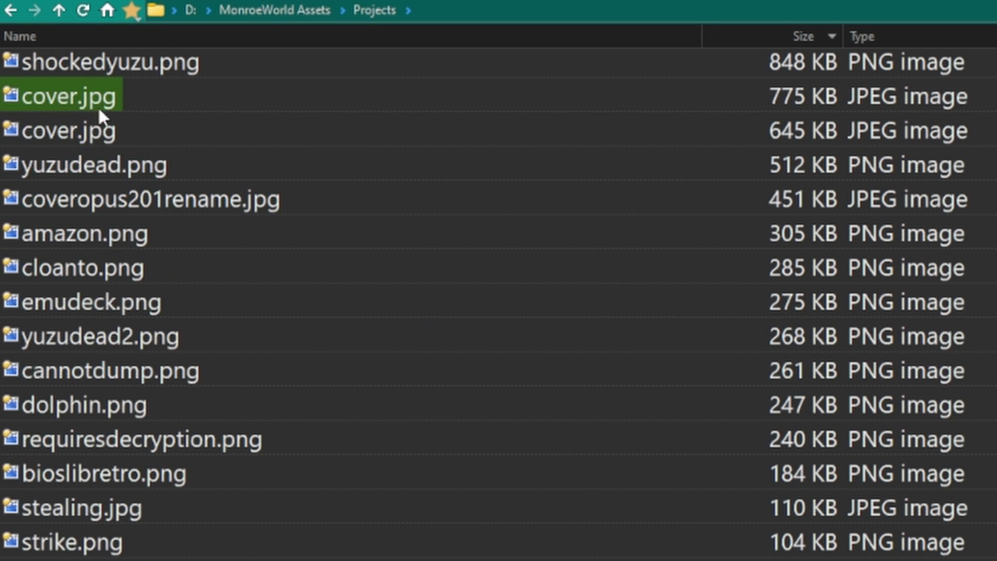
scroll(190, 239, up, 4)
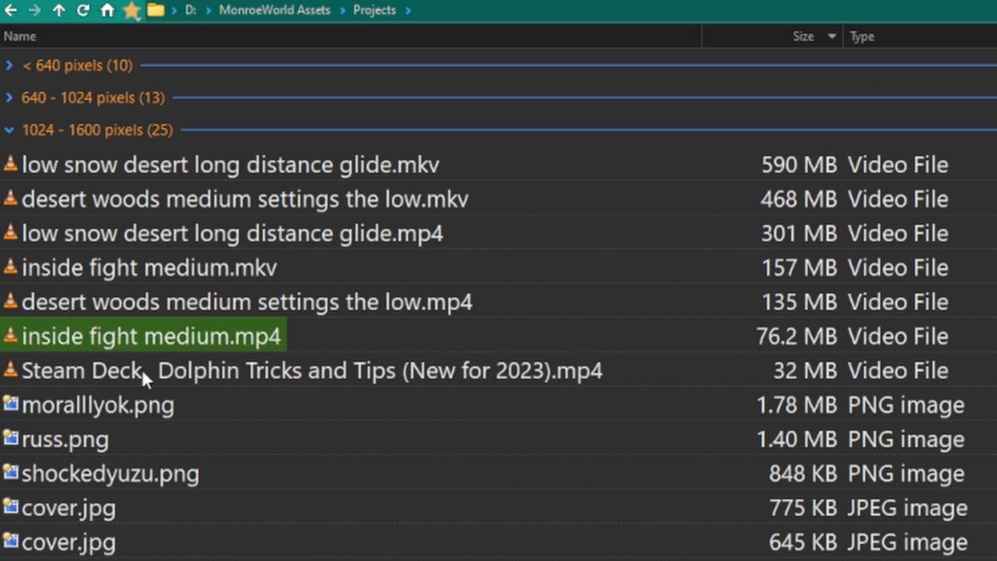
click(9, 129)
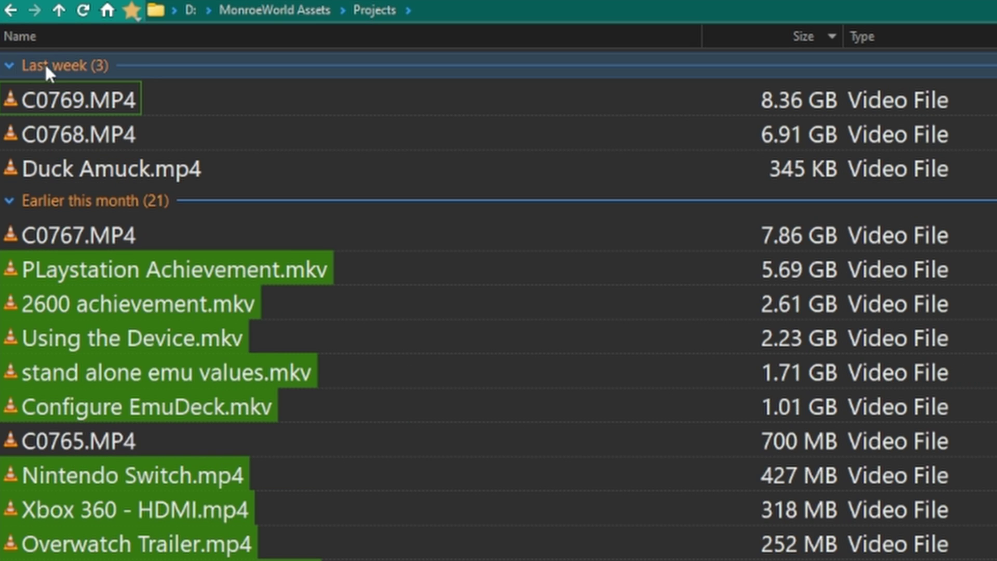
Collapse all date groups, then expand only the Last year group
right_click(46, 67)
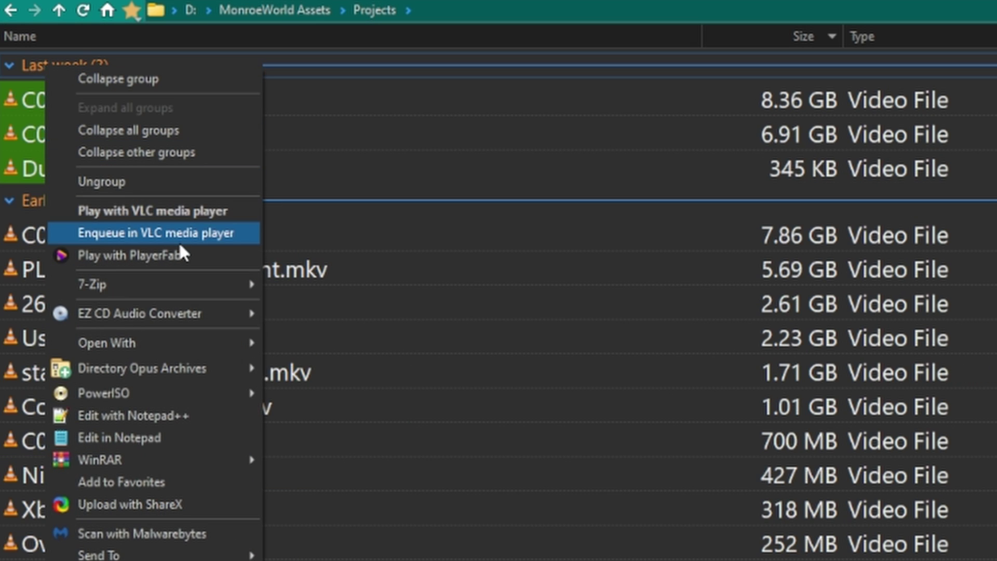
click(188, 132)
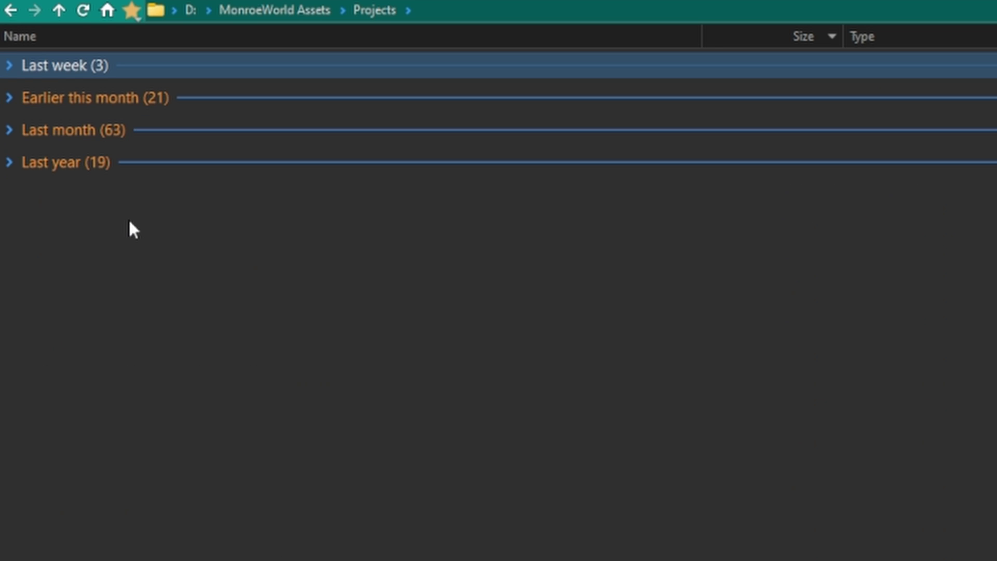
click(9, 164)
scroll(378, 218, down, 2)
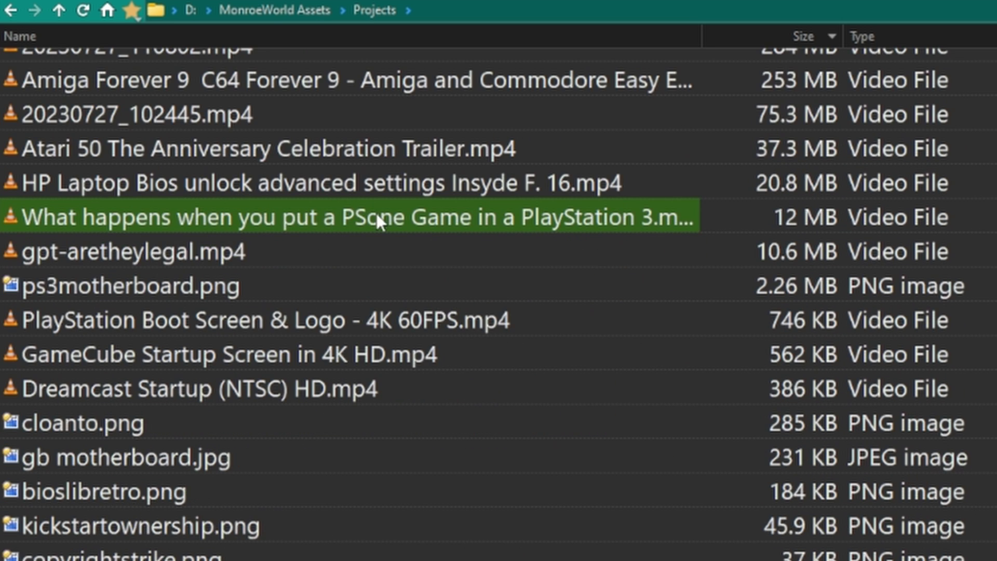
scroll(378, 218, up, 3)
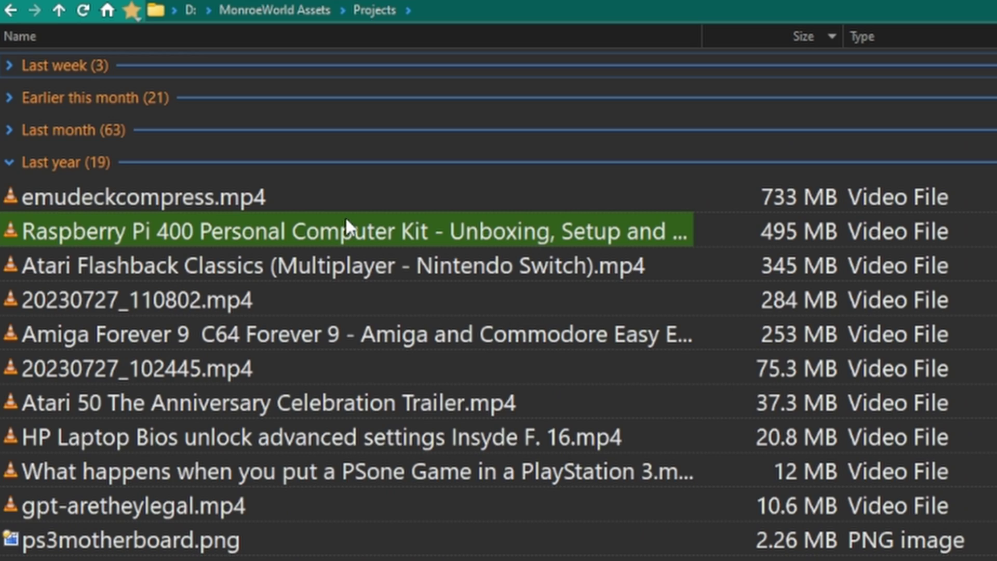
mouse_move(345, 216)
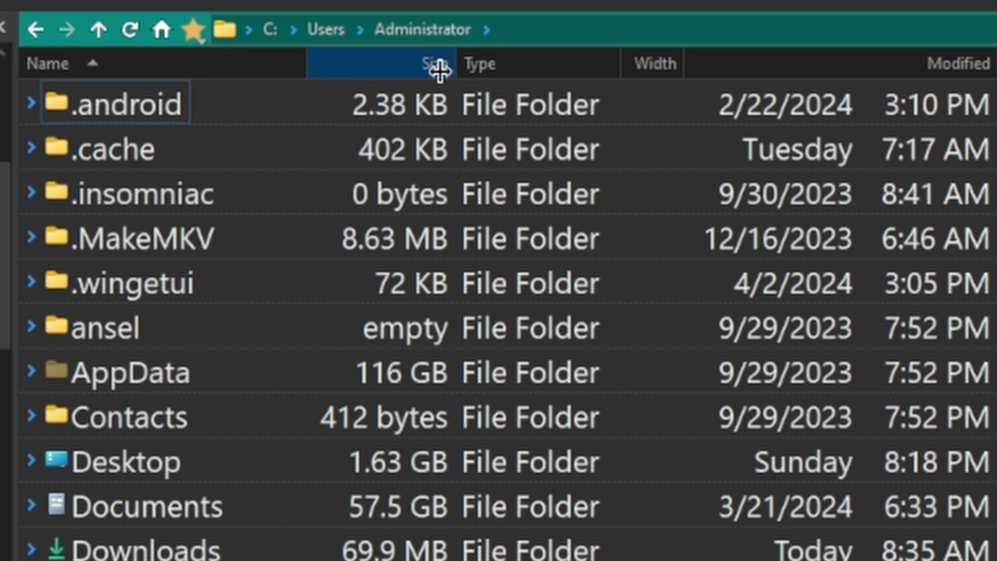
Go home, browse into Documents and back, then open Projects and briefly select some project folders
click(162, 30)
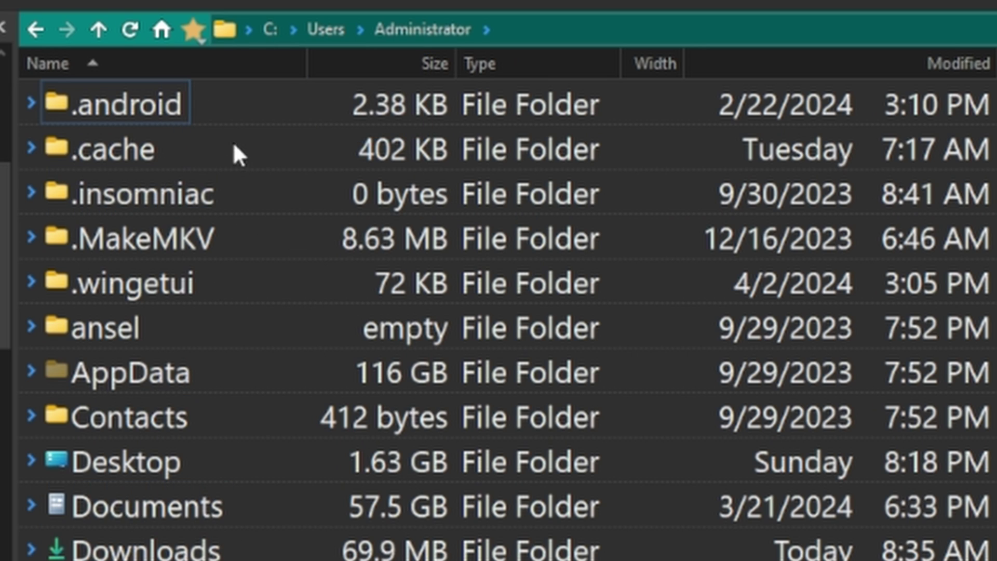
double_click(157, 520)
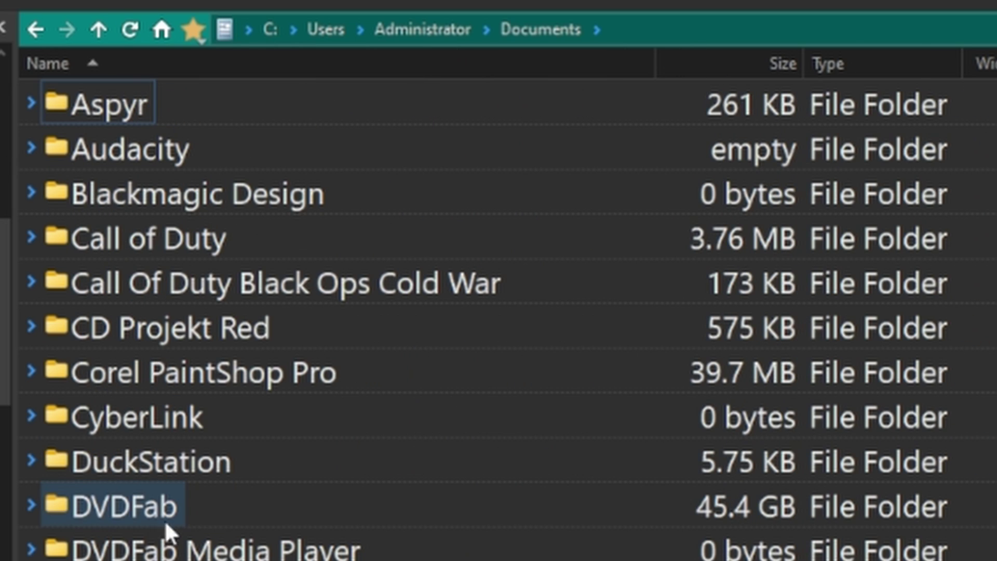
click(39, 30)
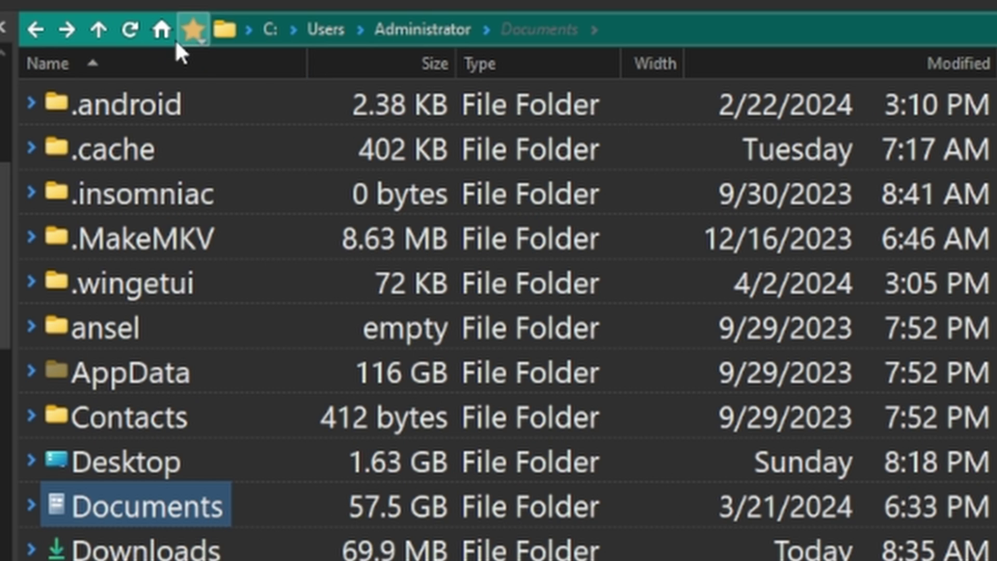
click(173, 37)
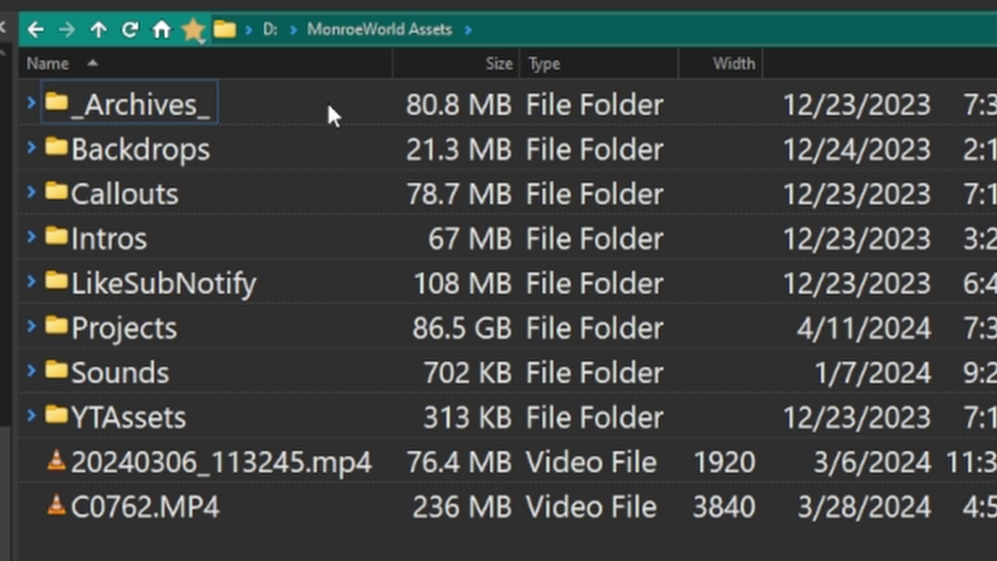
double_click(160, 332)
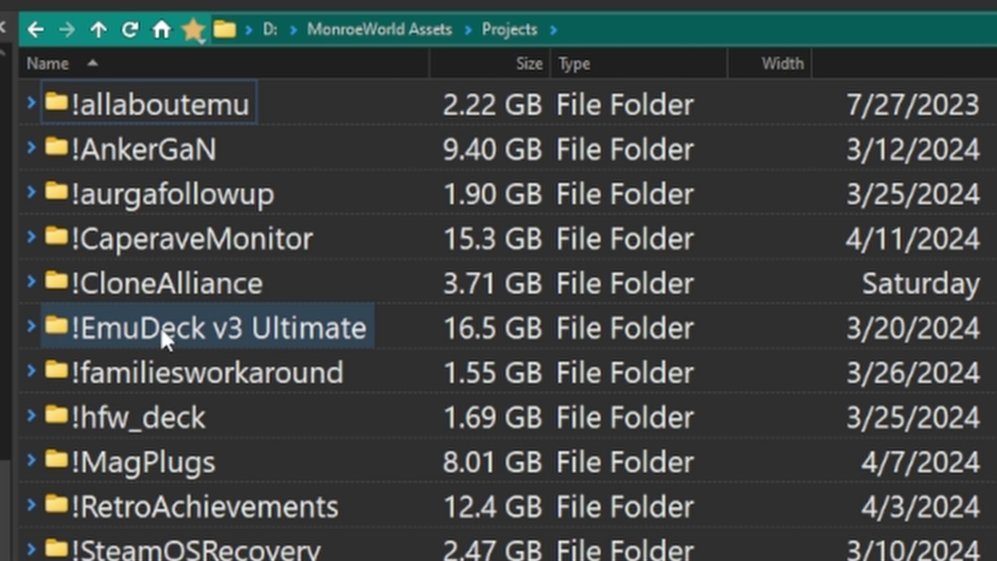
drag(356, 101, 350, 258)
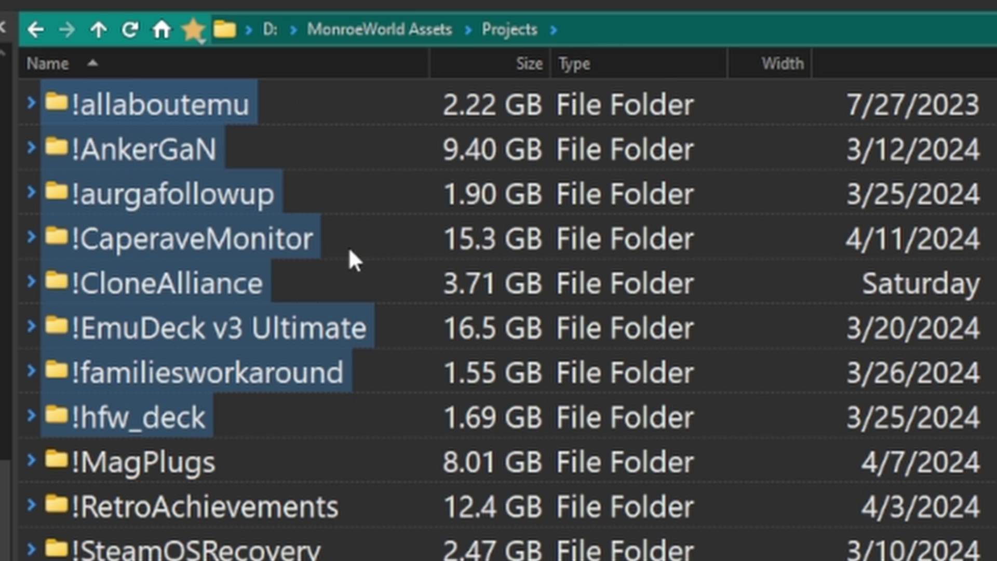
click(909, 122)
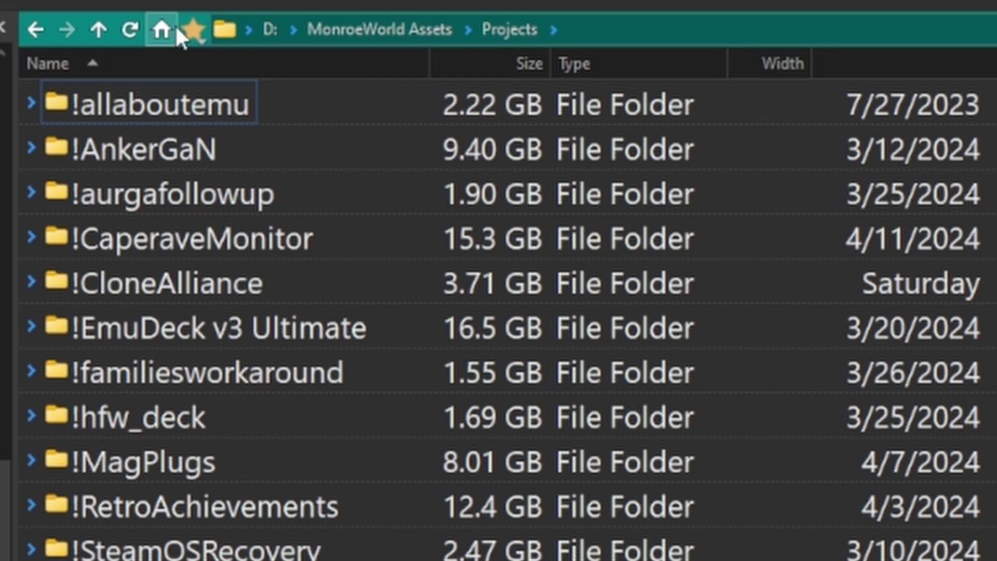
Set Projects as the home folder with Update Home Folder, then jump to D: and go home to verify
right_click(169, 34)
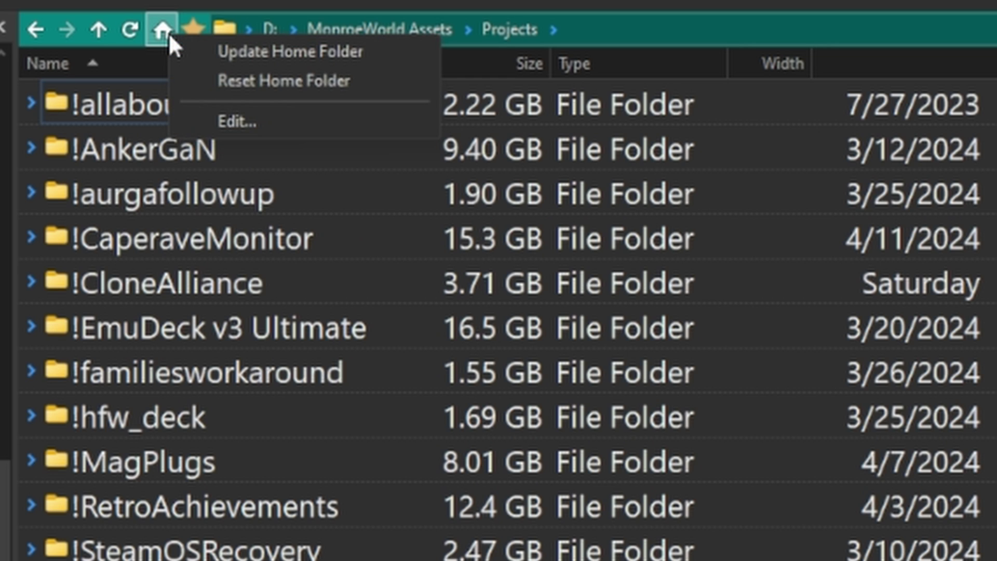
click(401, 57)
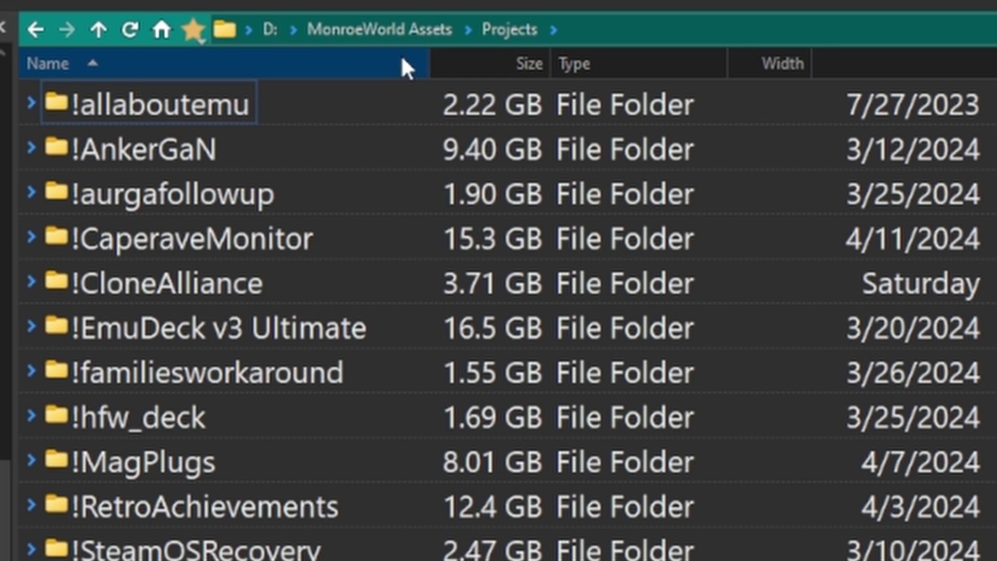
click(270, 29)
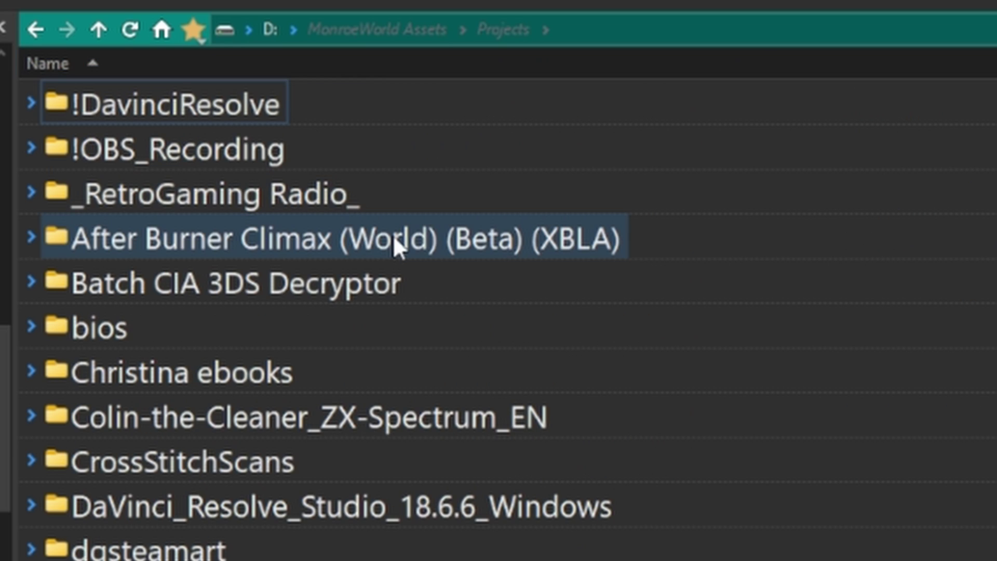
click(164, 29)
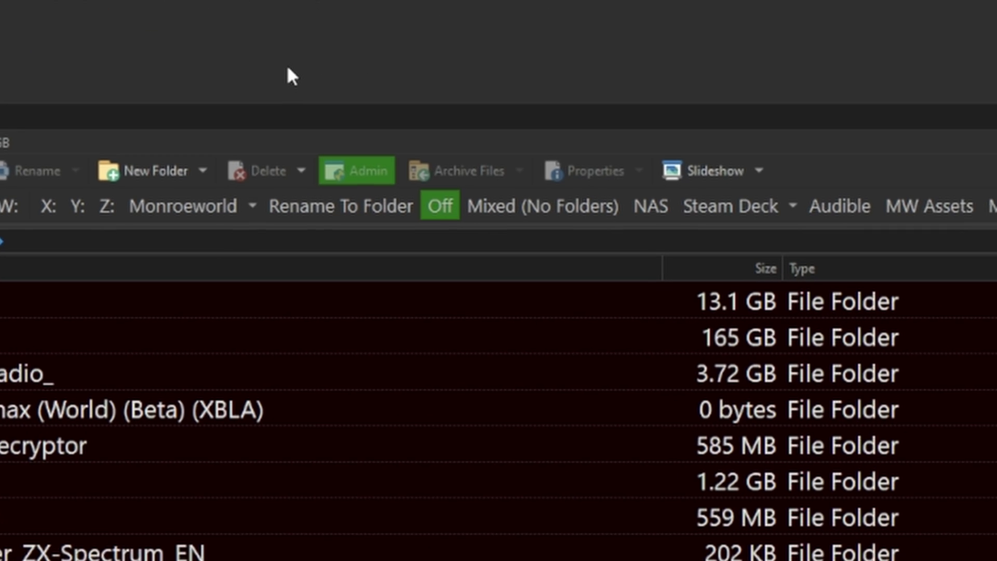
Open a command prompt at Projects, run dir, and close the console window
right_click(286, 67)
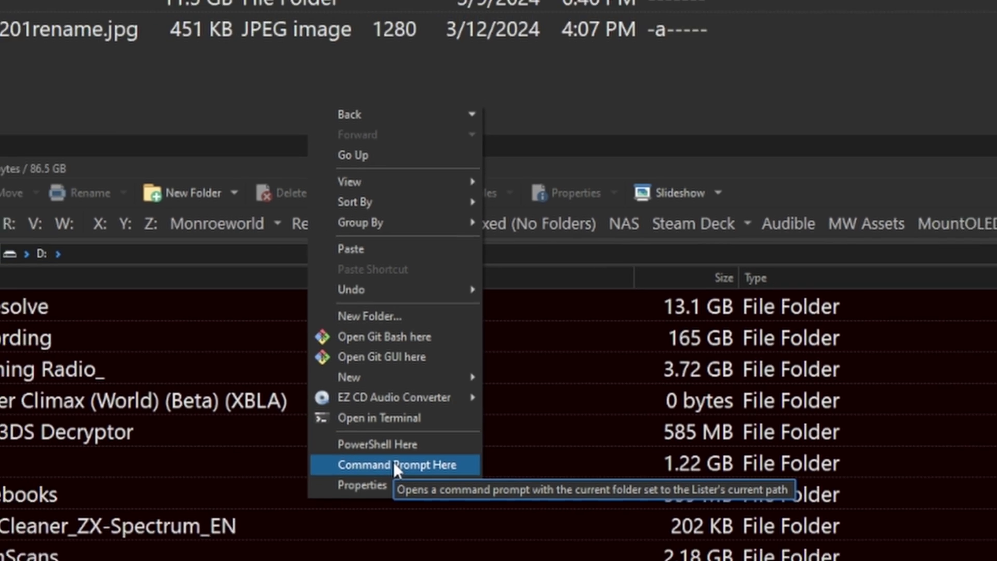
click(387, 486)
drag(260, 30, 606, 54)
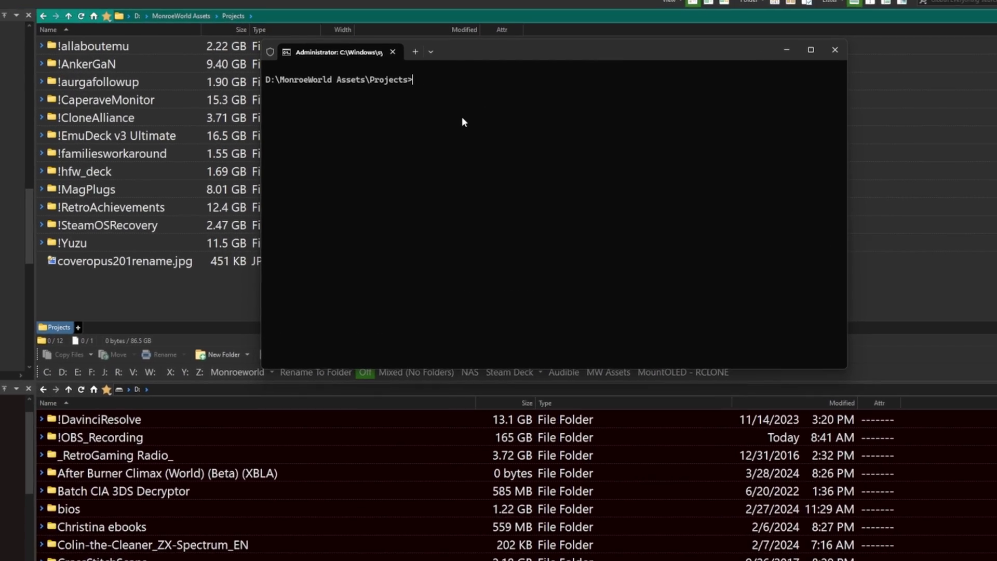
text(dir)
key(Return)
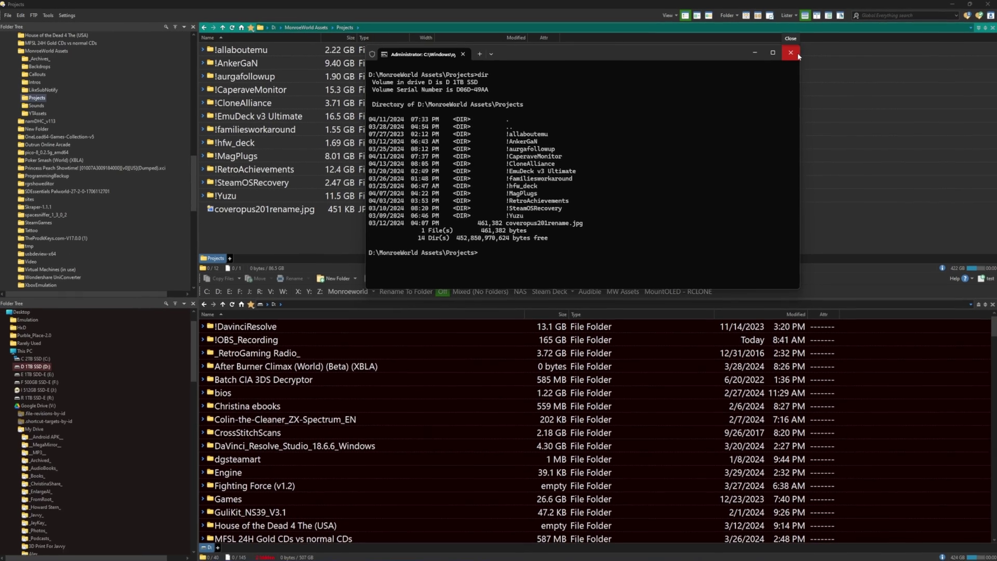
click(797, 53)
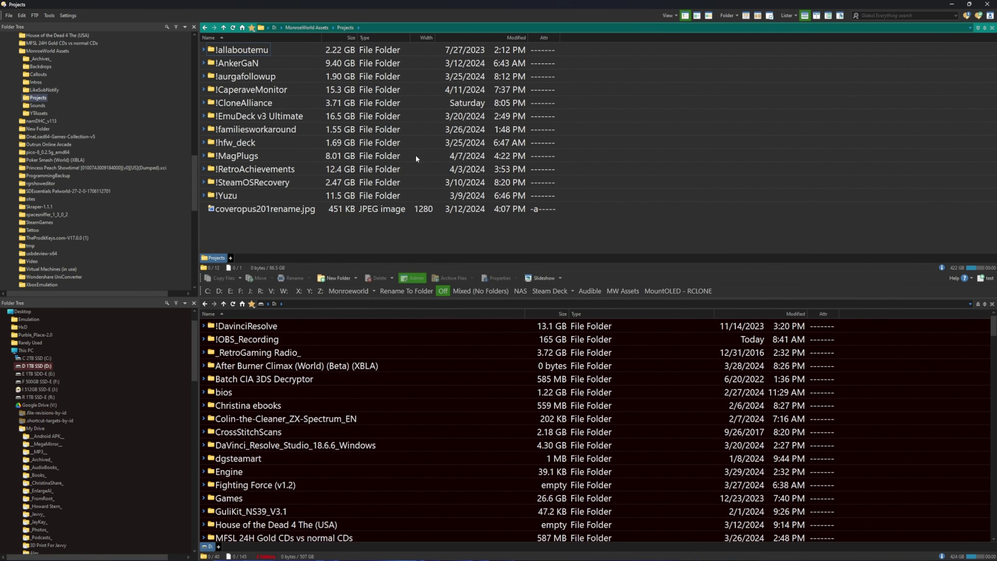
Open C:\temp and start a new folder from its context menu
click(210, 294)
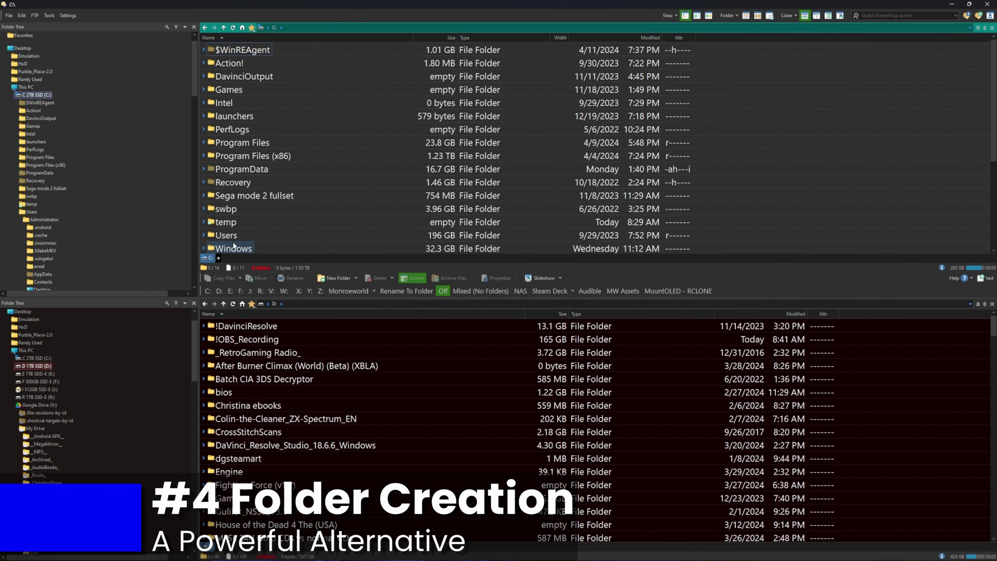
double_click(232, 223)
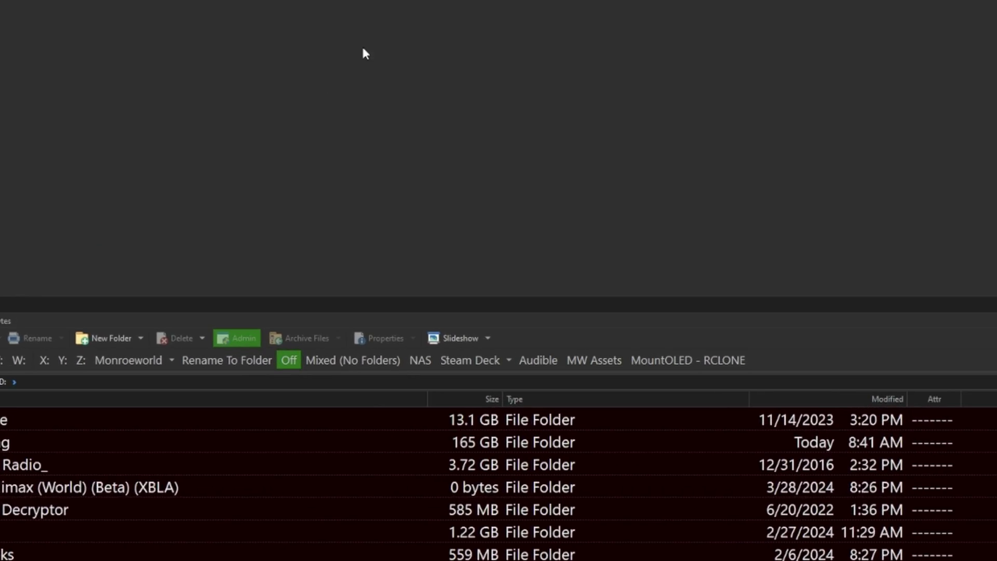
right_click(364, 50)
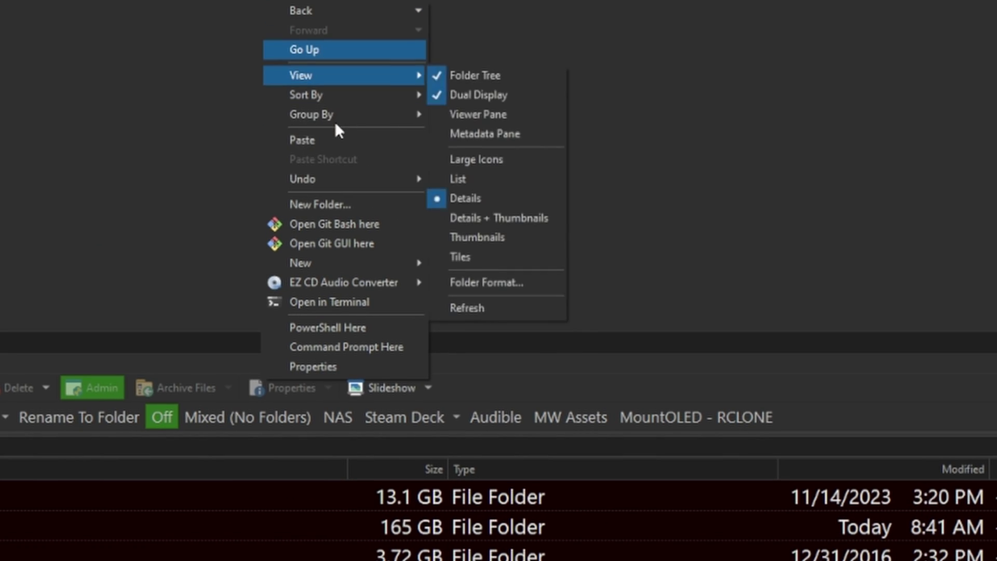
click(416, 199)
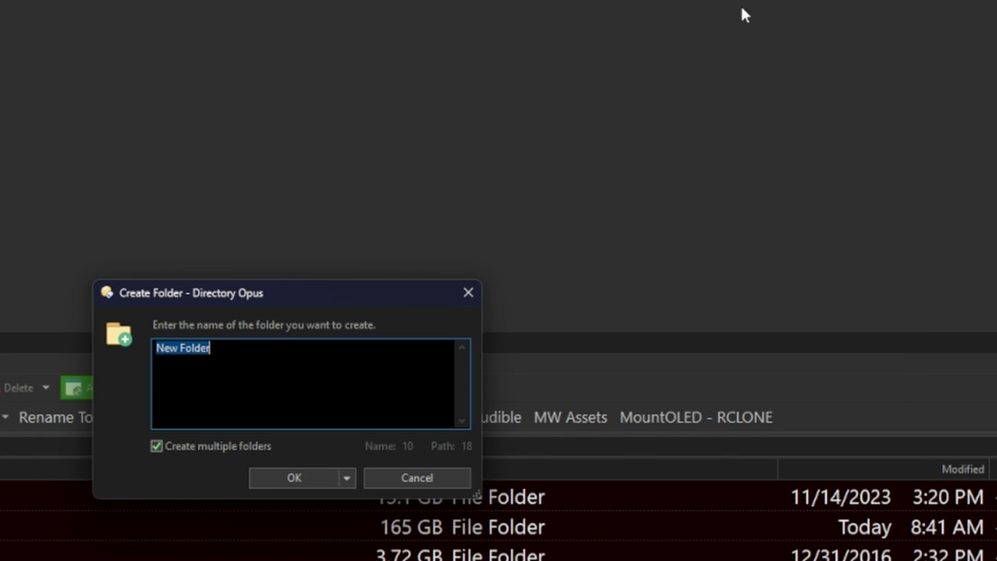
Replace the default name with a through k, create all eleven folders, and select them
click(256, 352)
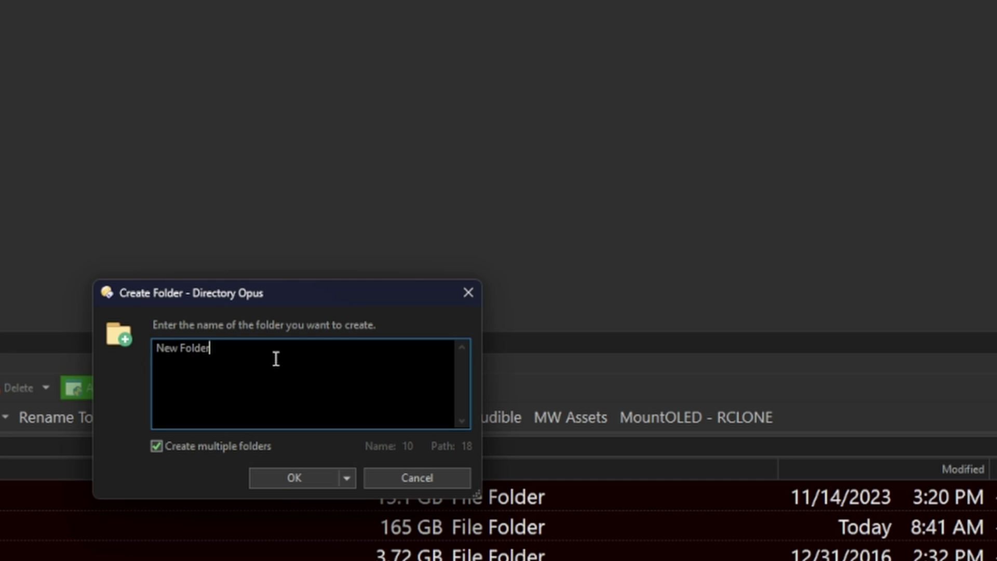
key(ctrl+a)
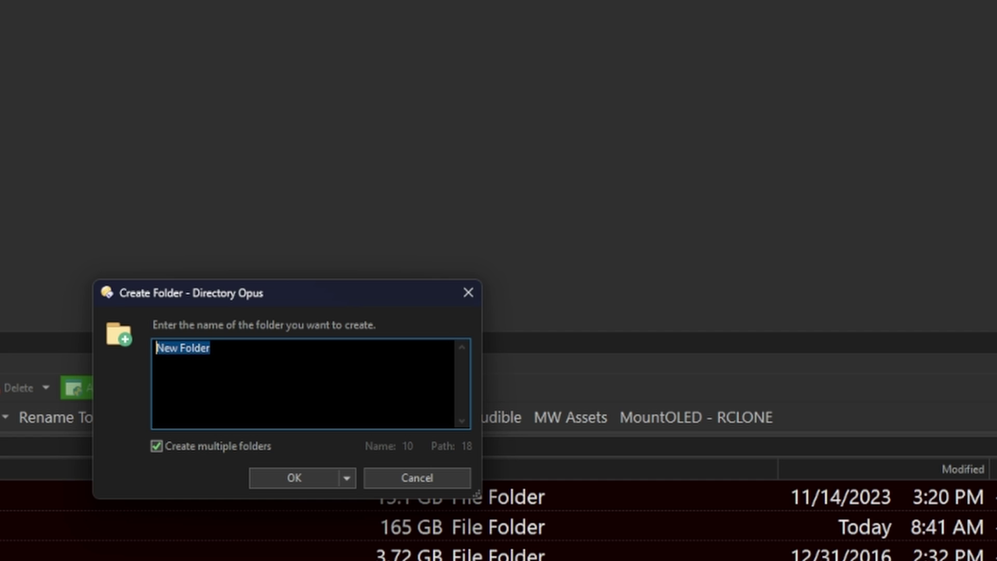
text(a b)
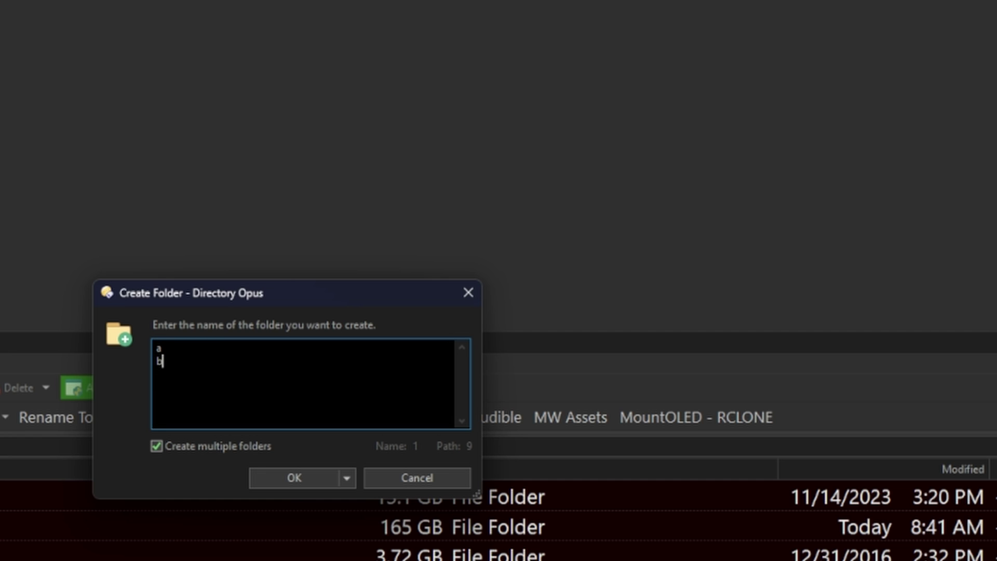
text( c d e f g h )
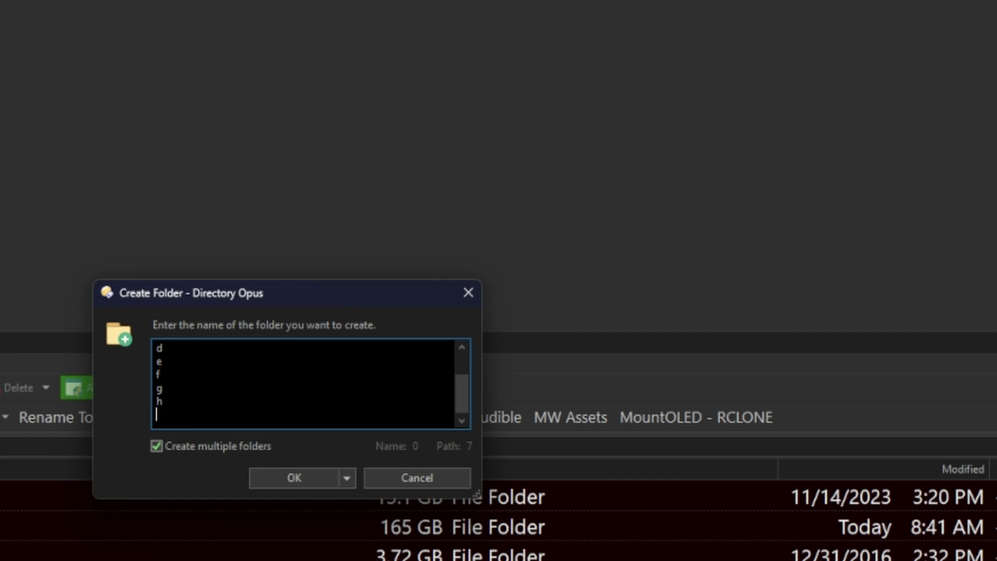
text(i j k)
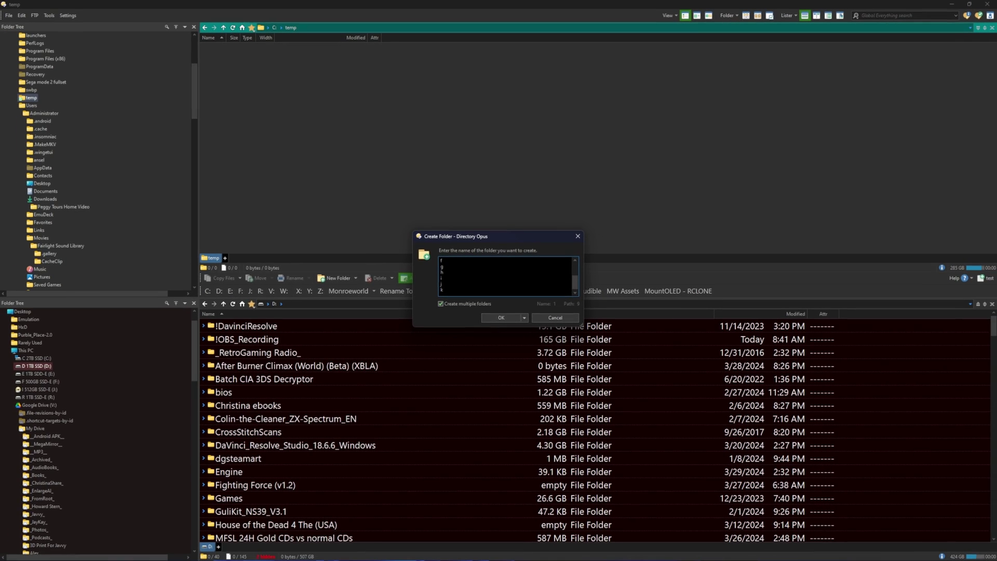
click(500, 318)
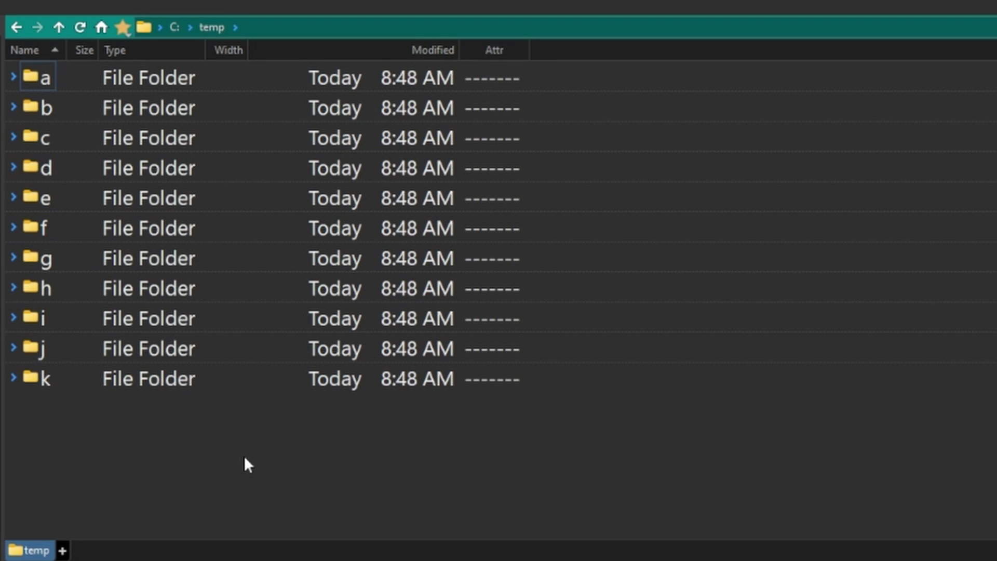
drag(244, 456, 285, 152)
Start a new folder in C:\temp and replace its default name with 'One Folder'
drag(360, 472, 7, 62)
click(564, 469)
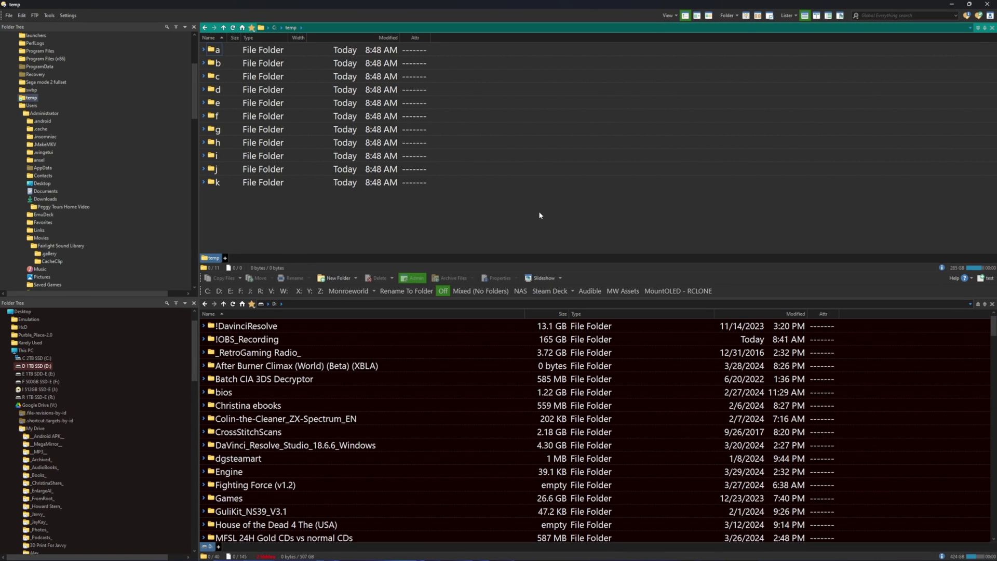
right_click(523, 214)
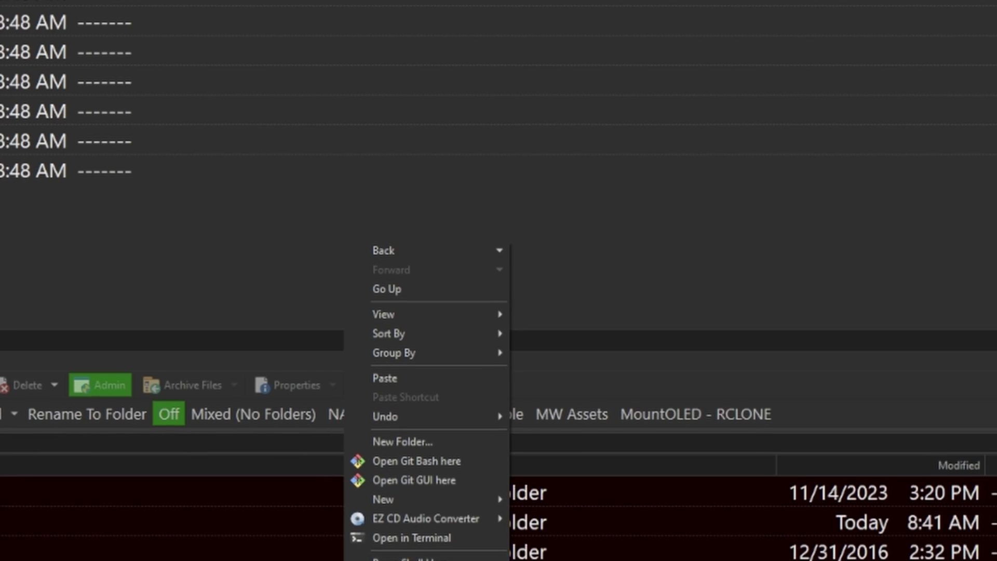
click(441, 444)
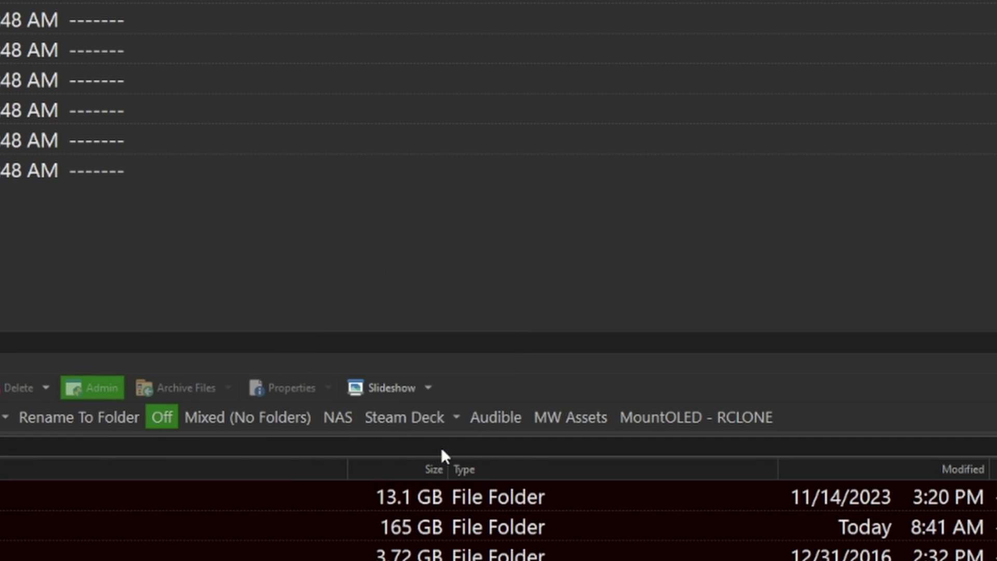
click(261, 365)
key(ctrl+a)
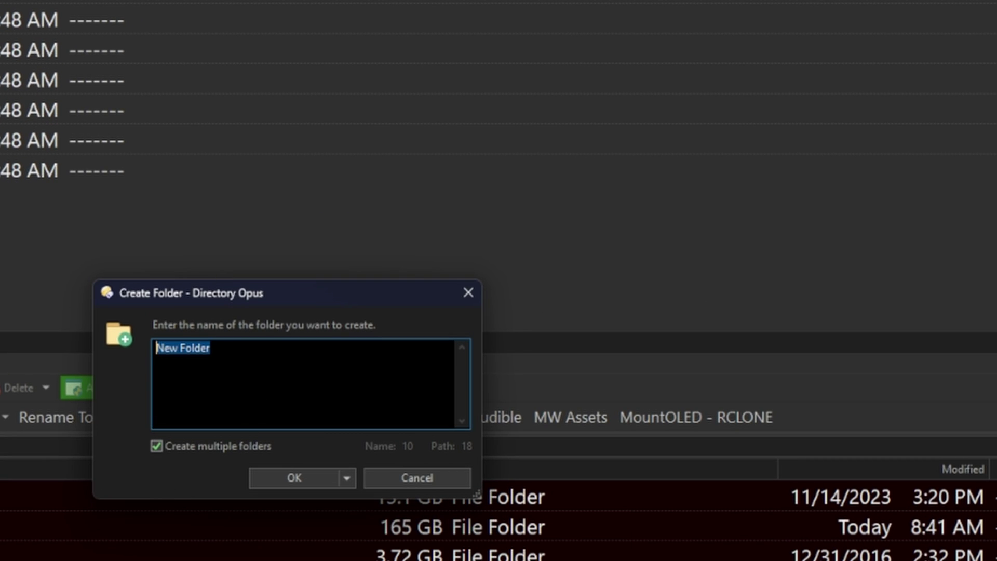
text(One Folder)
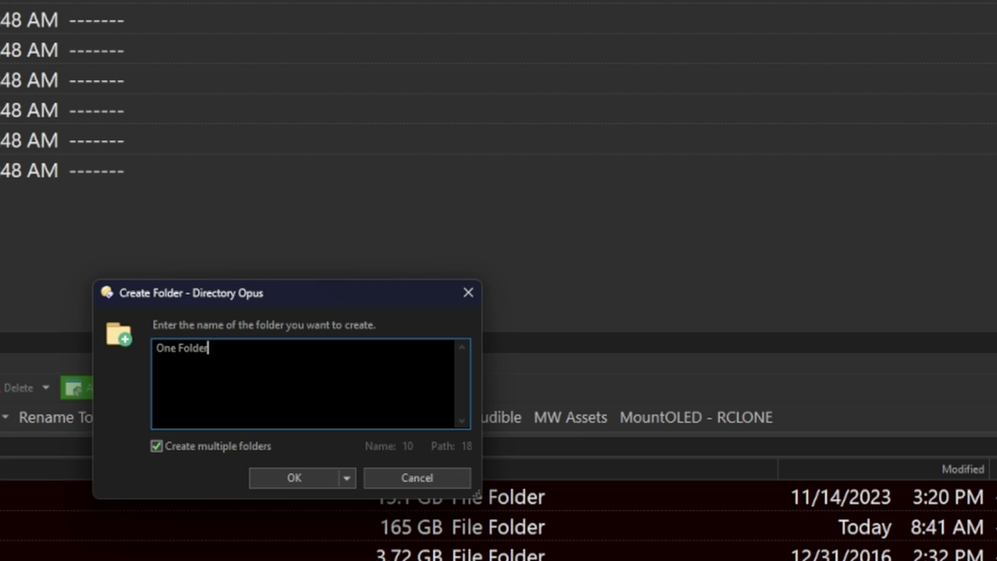
Create One Folder and open it with Shift+Enter, then return to temp
key(Return)
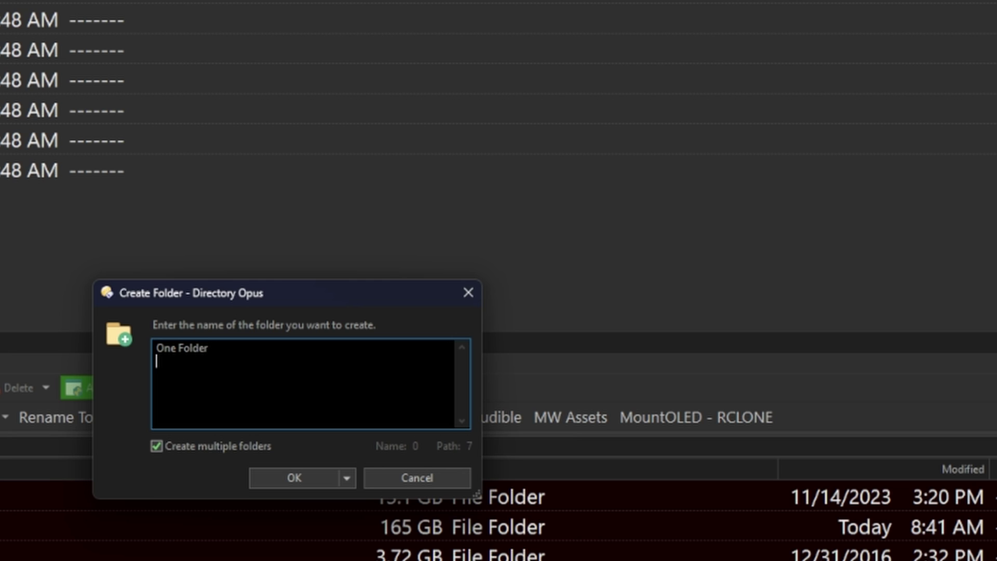
key(BackSpace)
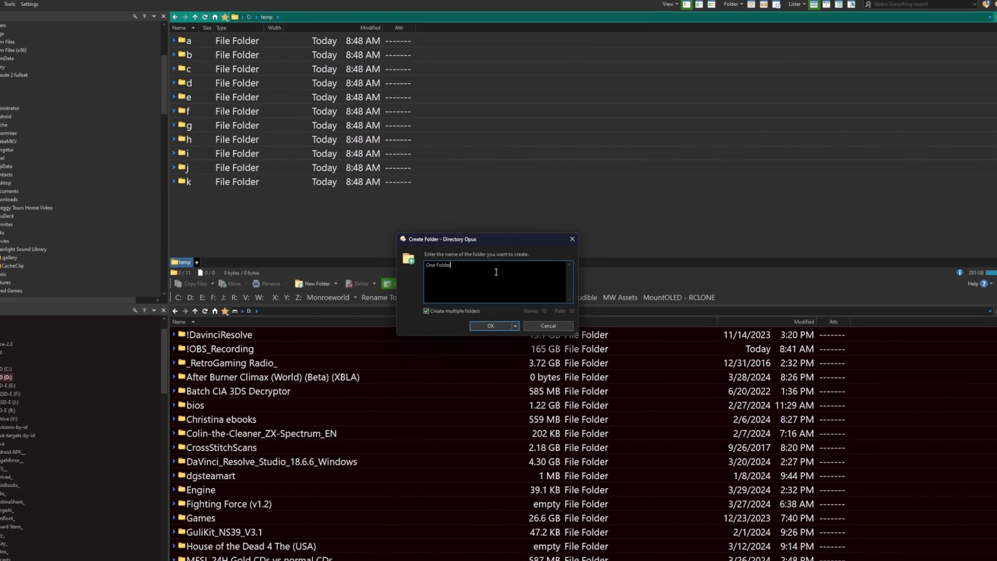
key(shift)
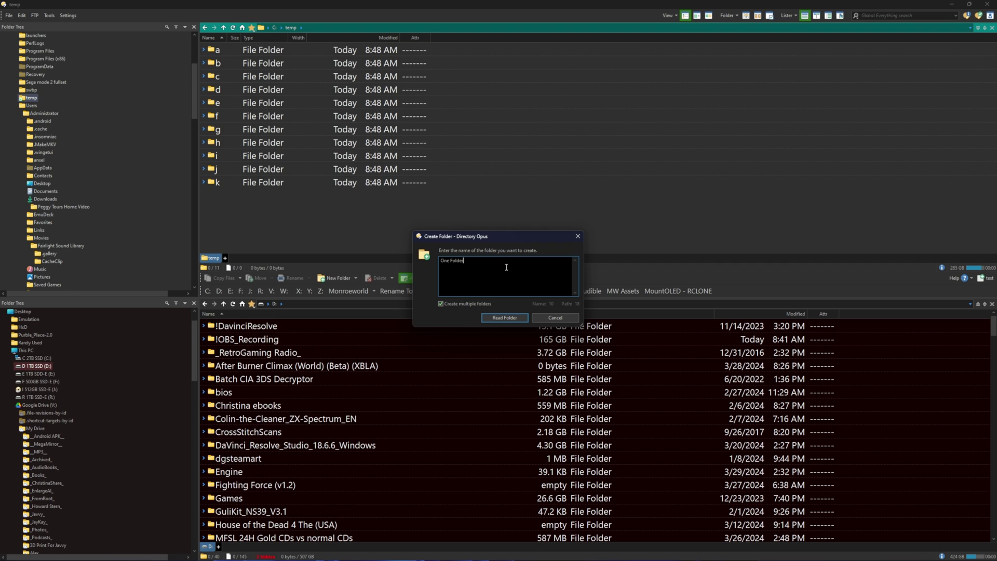
key(shift+Return)
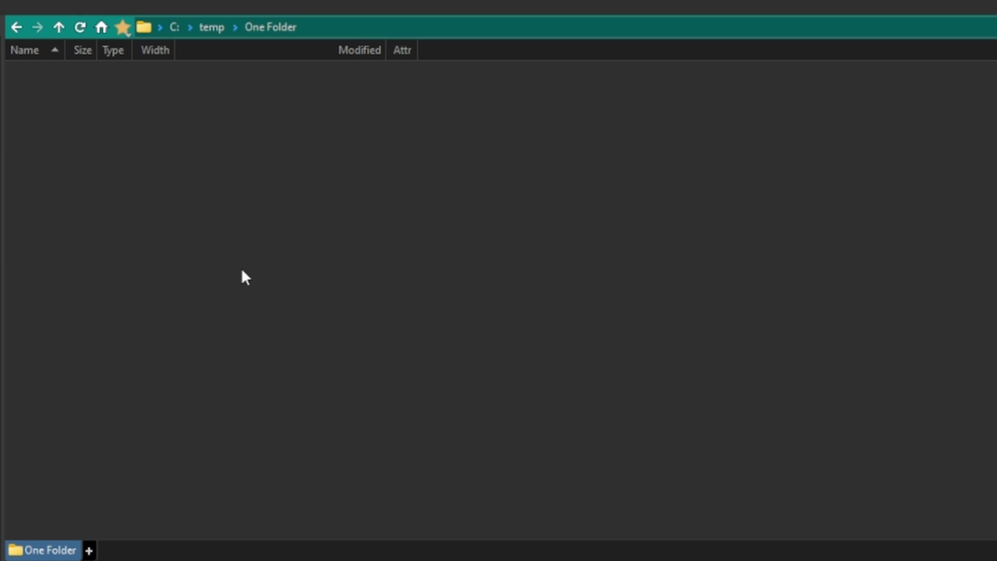
click(207, 27)
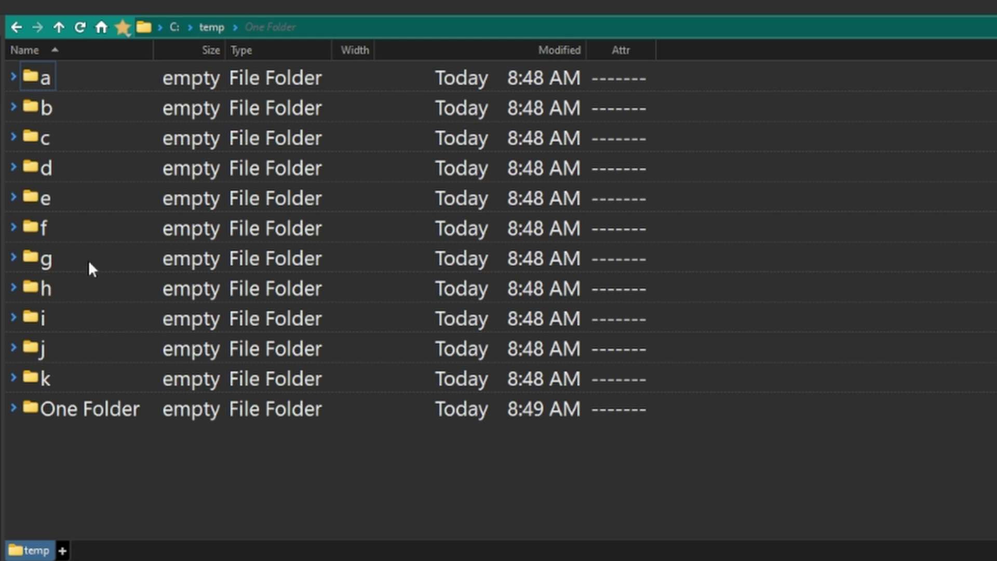
Check the empty One Folder, then create a 'New Folder' in temp with its default name and select it
double_click(100, 407)
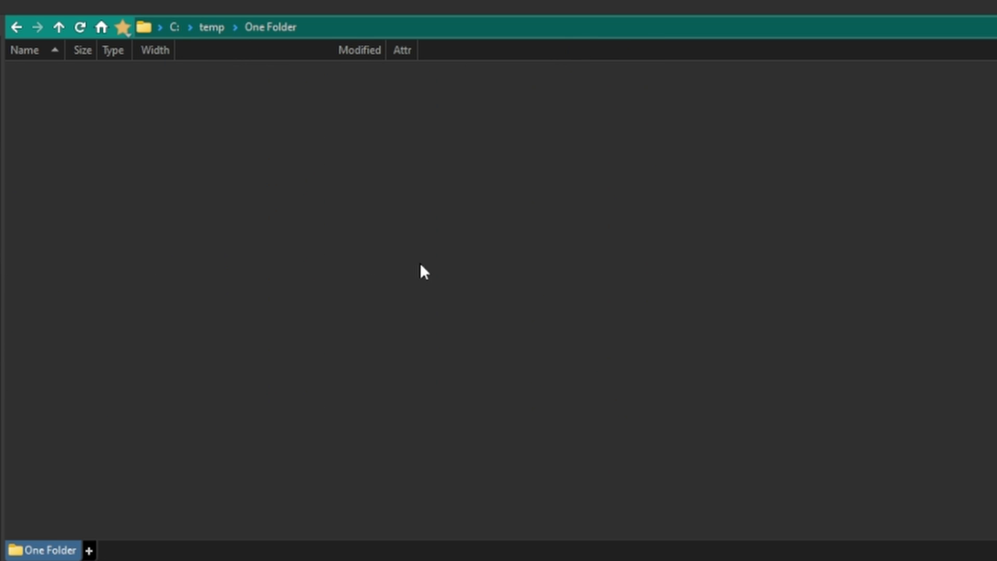
click(225, 27)
right_click(471, 473)
mouse_move(519, 547)
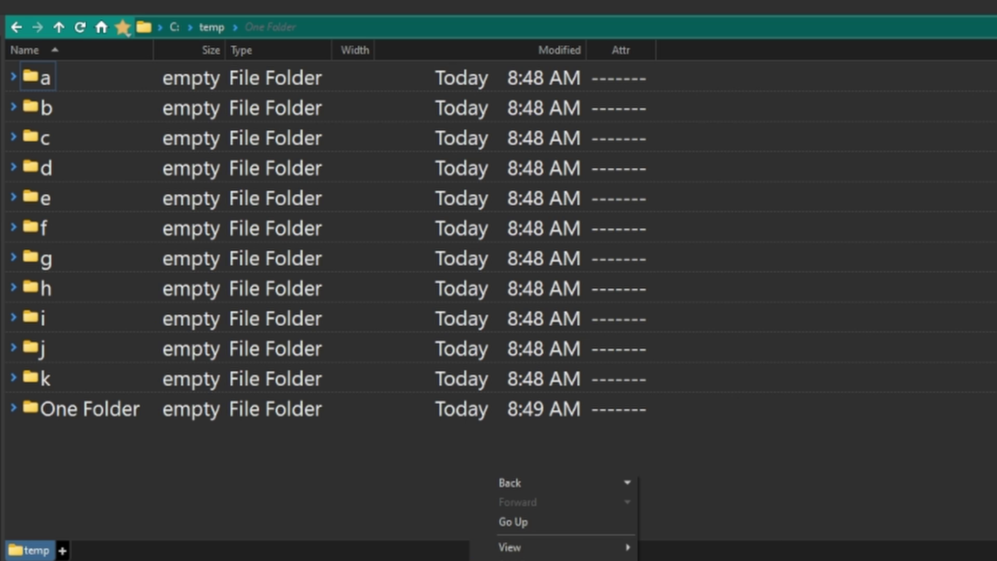
key(ctrl+shift+n)
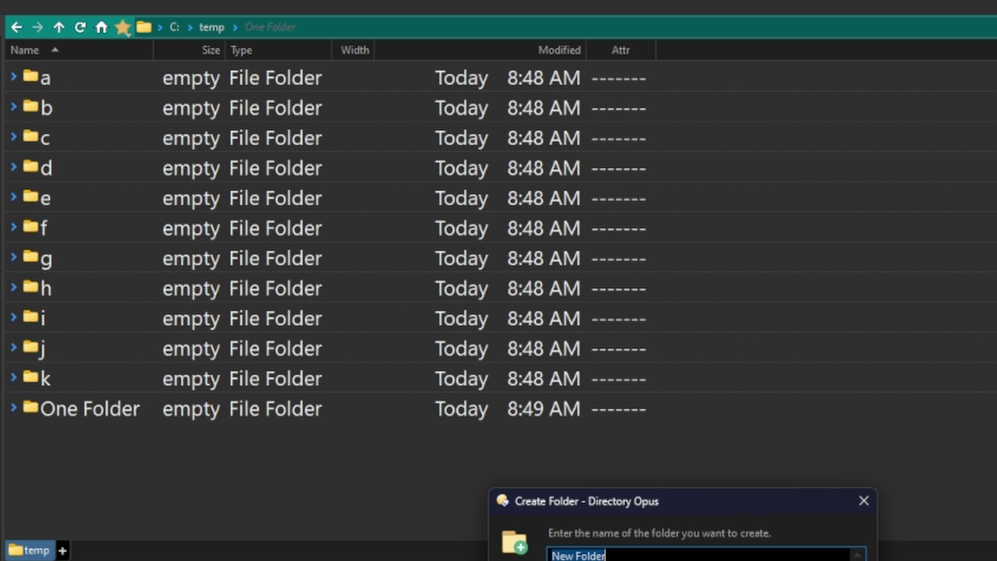
key(Return)
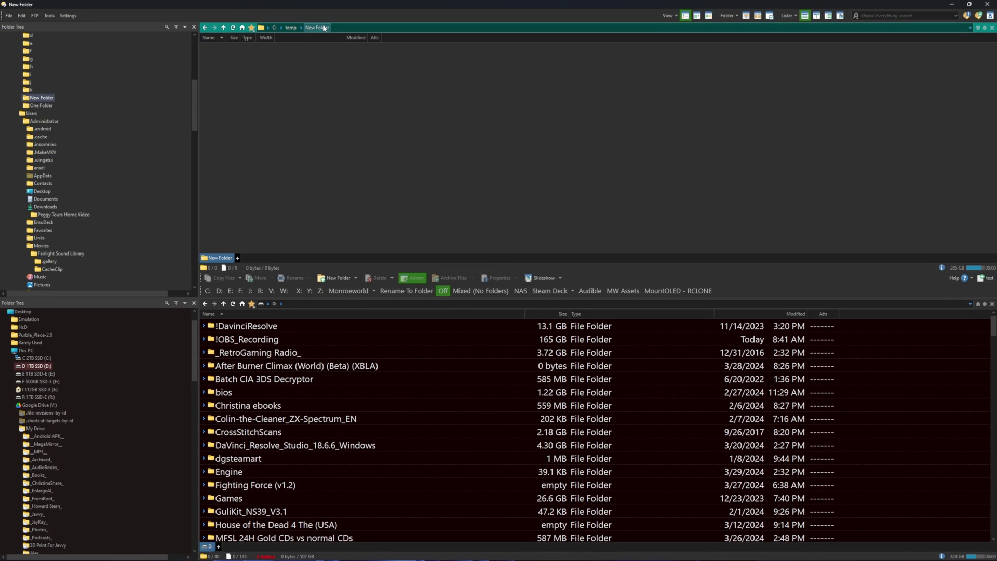
click(291, 27)
click(244, 199)
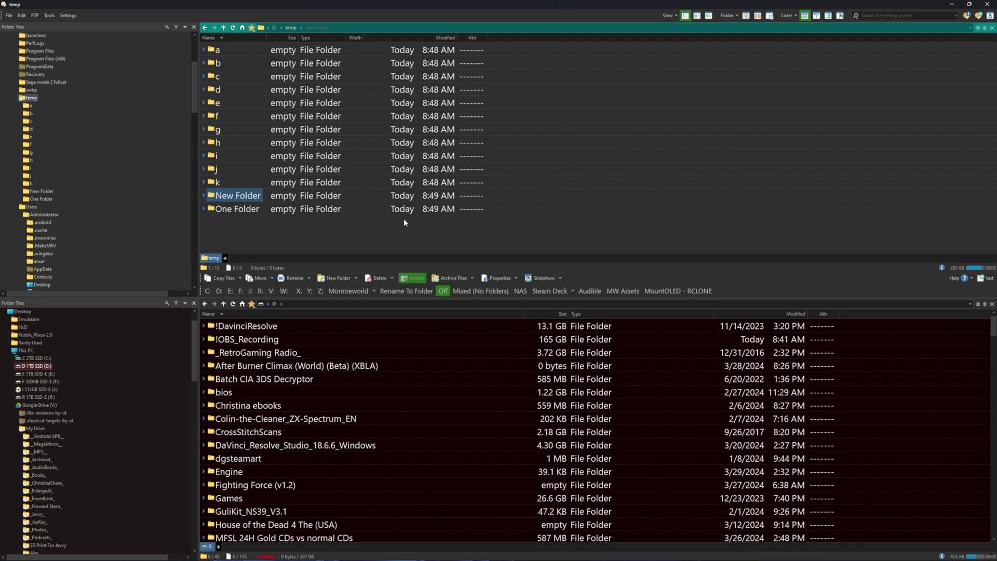